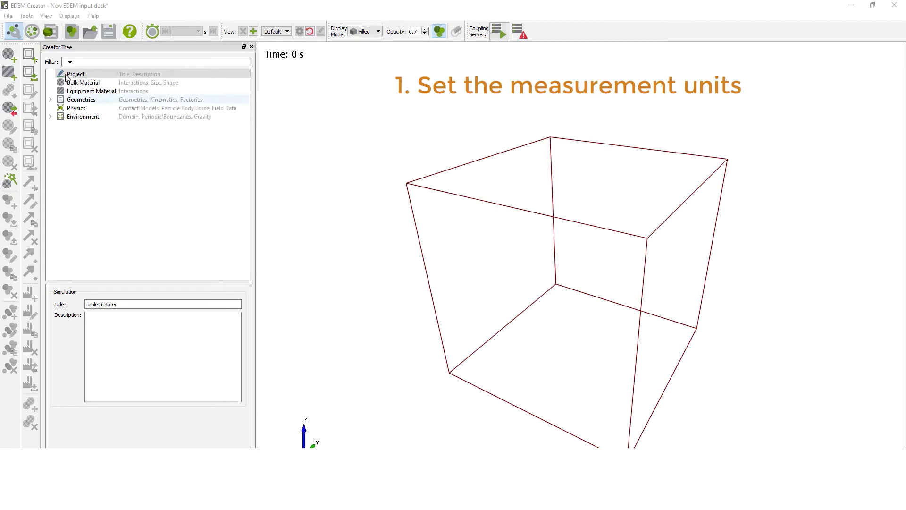
left_click(26, 17)
left_click(33, 38)
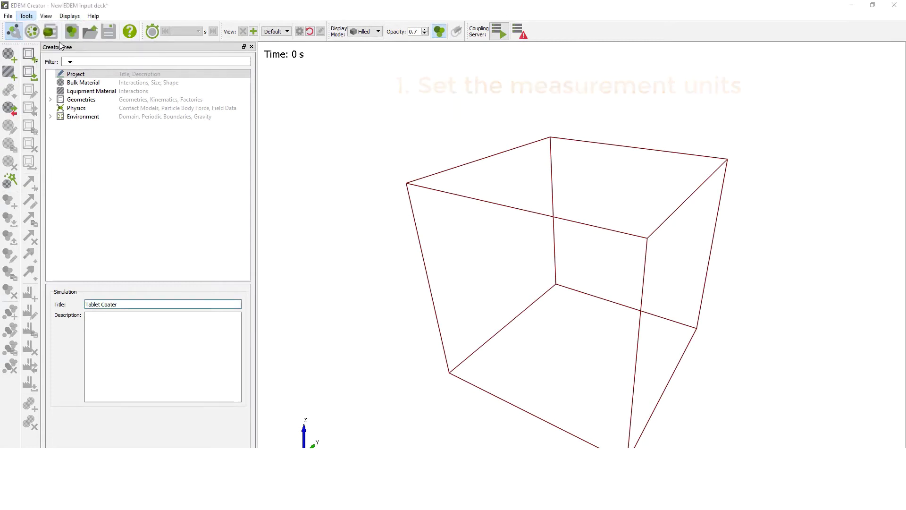
left_click(296, 179)
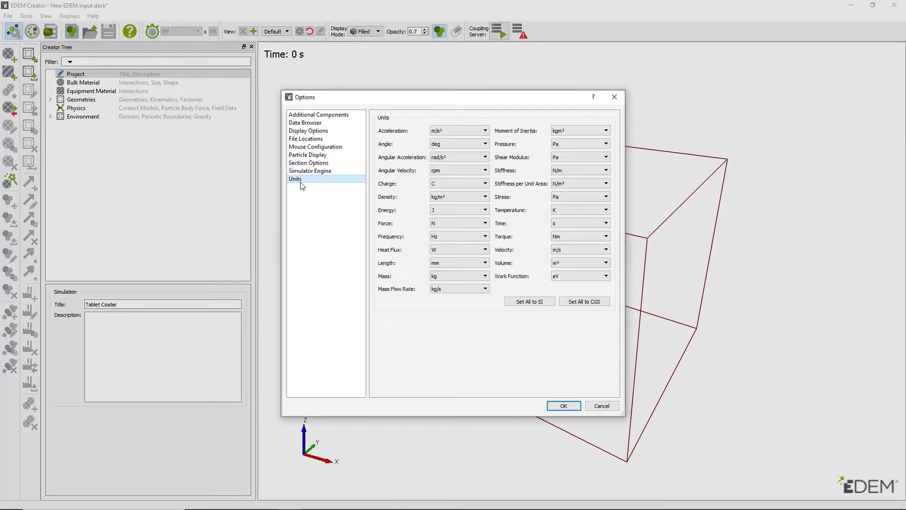
left_click(482, 144)
left_click(471, 150)
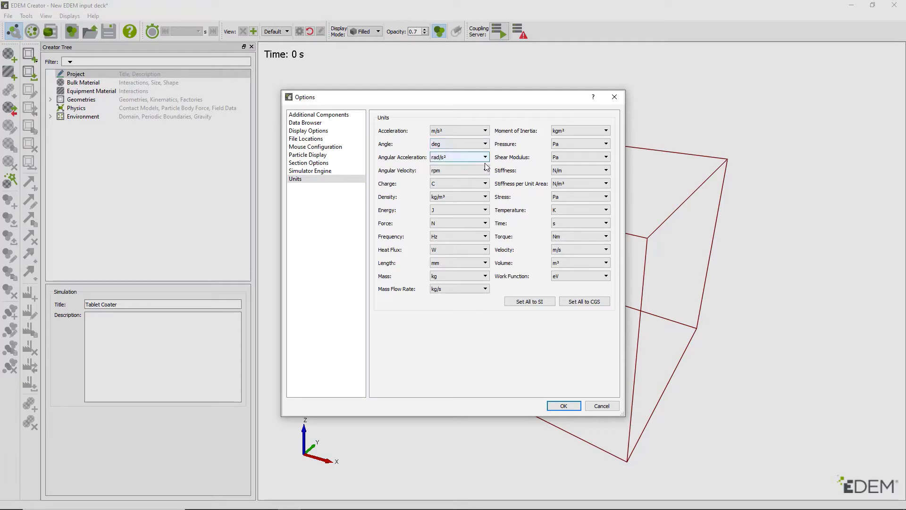
left_click(486, 170)
left_click(477, 171)
left_click(483, 262)
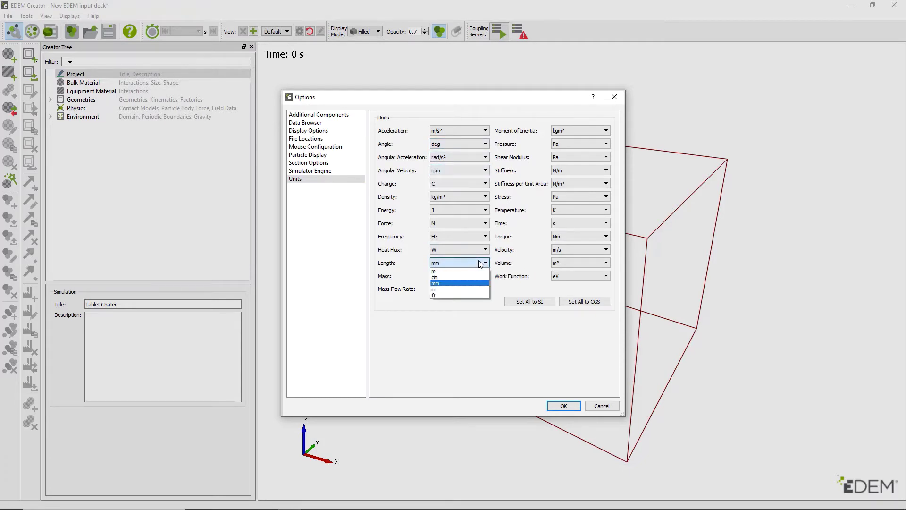
left_click(455, 263)
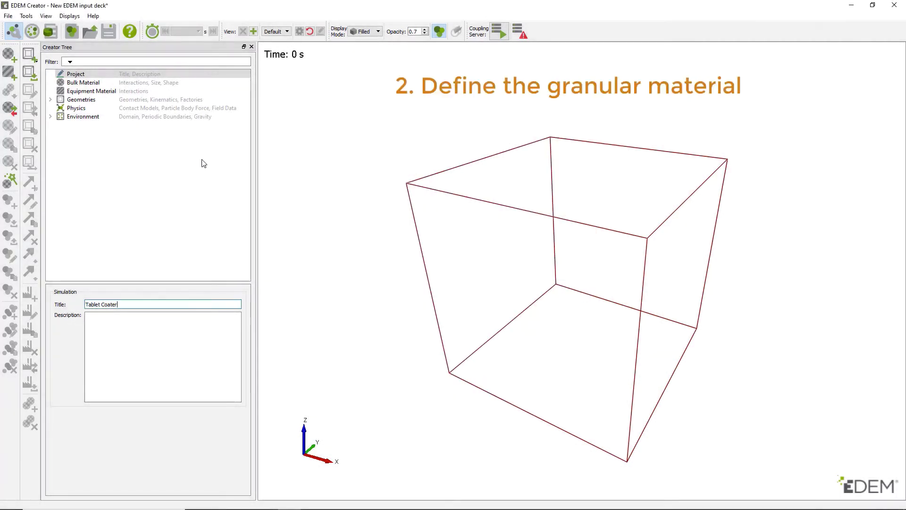
Add a new bulk material with Poisson's ratio 0.3, density 2000 kg/m³ and shear modulus 1e+06 Pa
right_click(114, 83)
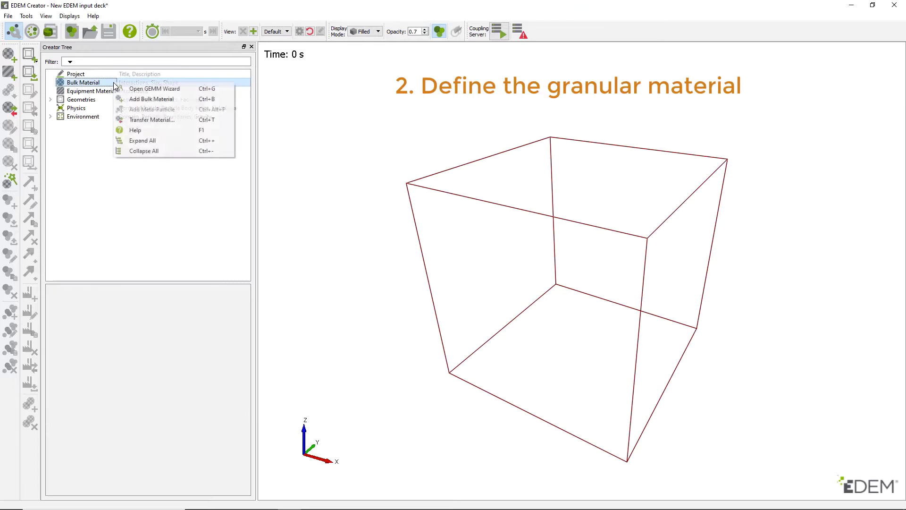
left_click(189, 99)
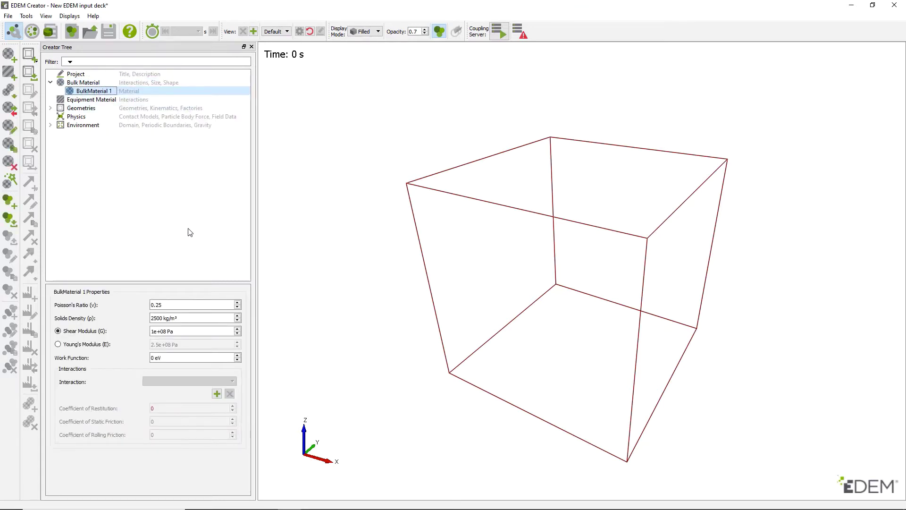
left_click(166, 304)
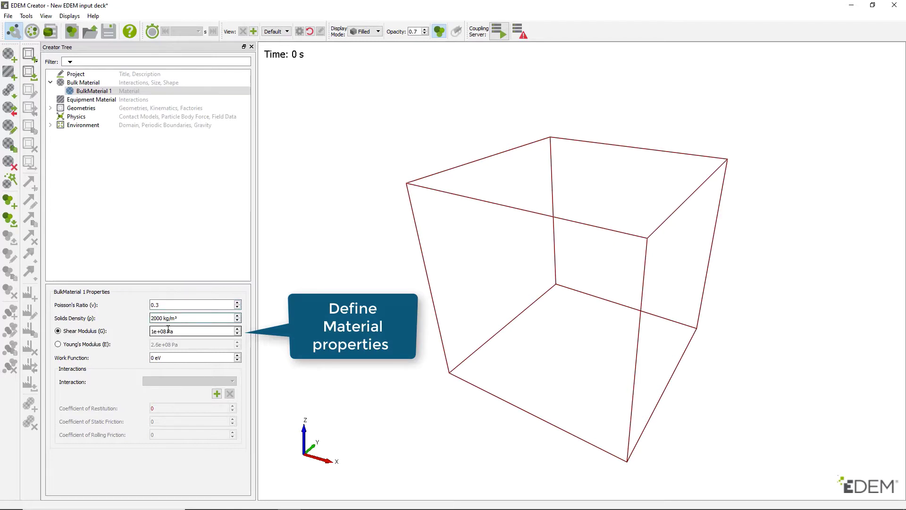
key("BackSpace")
type("6")
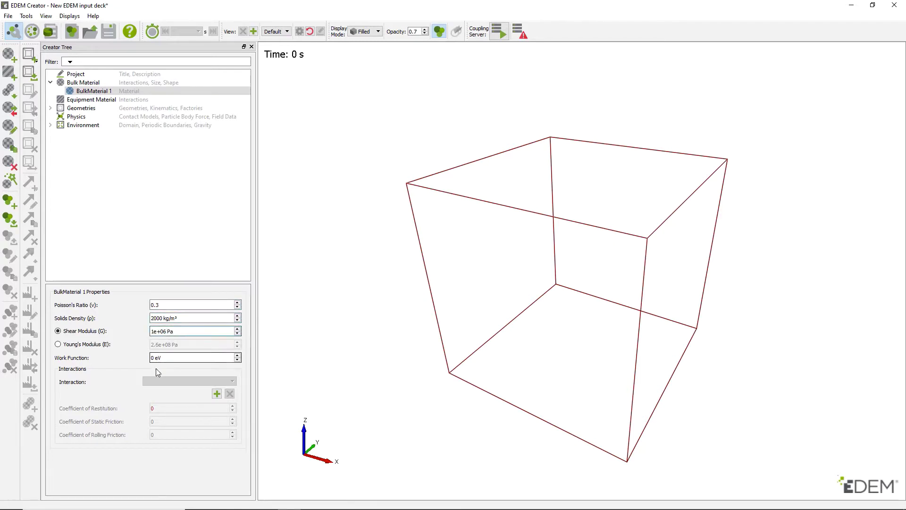
Add a self-interaction with restitution 0.3, static friction 0.3 and rolling friction 0.1
left_click(217, 394)
key("Return")
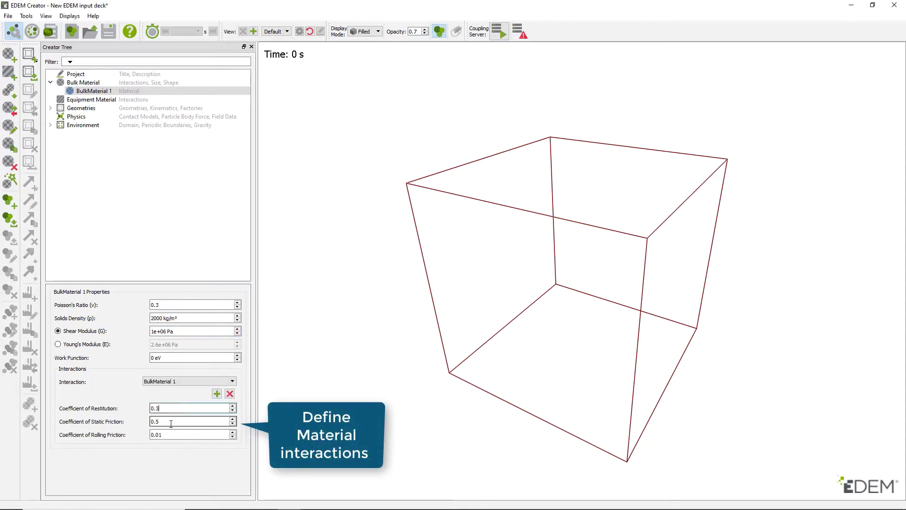
type("3")
left_click(160, 434)
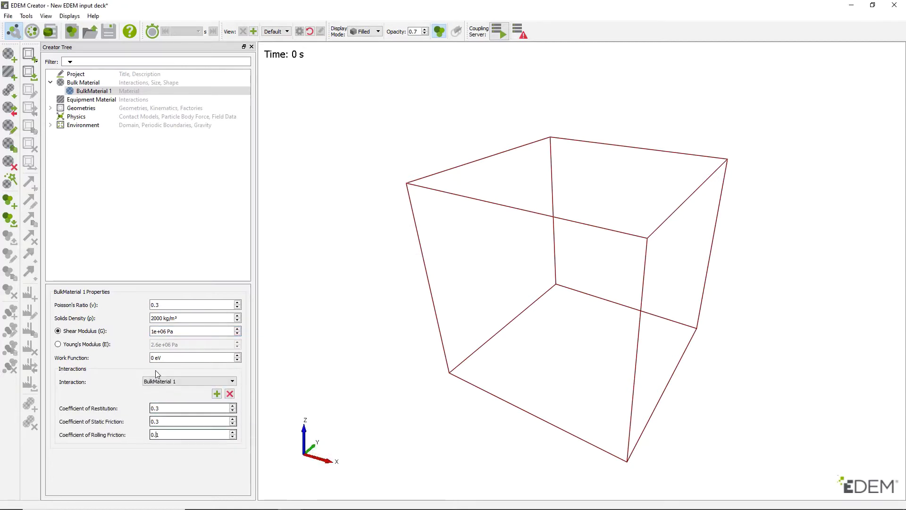
Rename the new bulk material to Tablet base
right_click(104, 90)
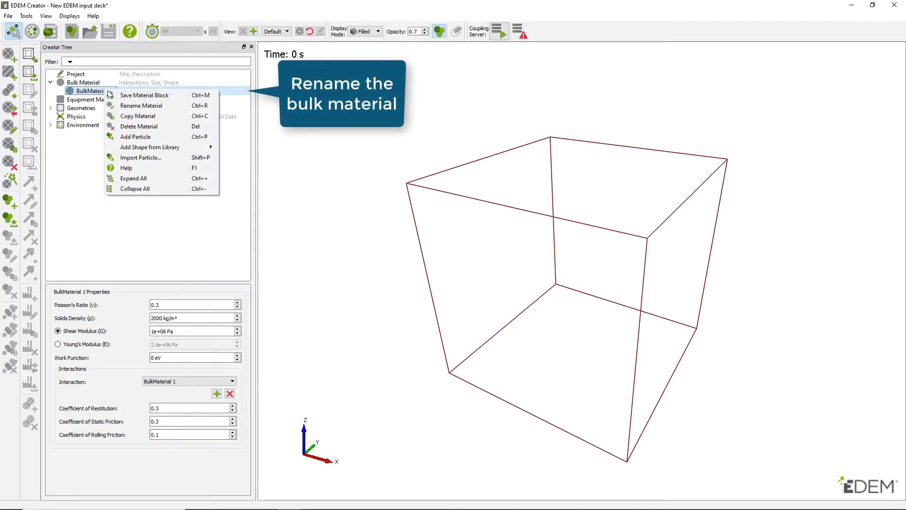
left_click(171, 104)
type("Tablet base")
key("Return")
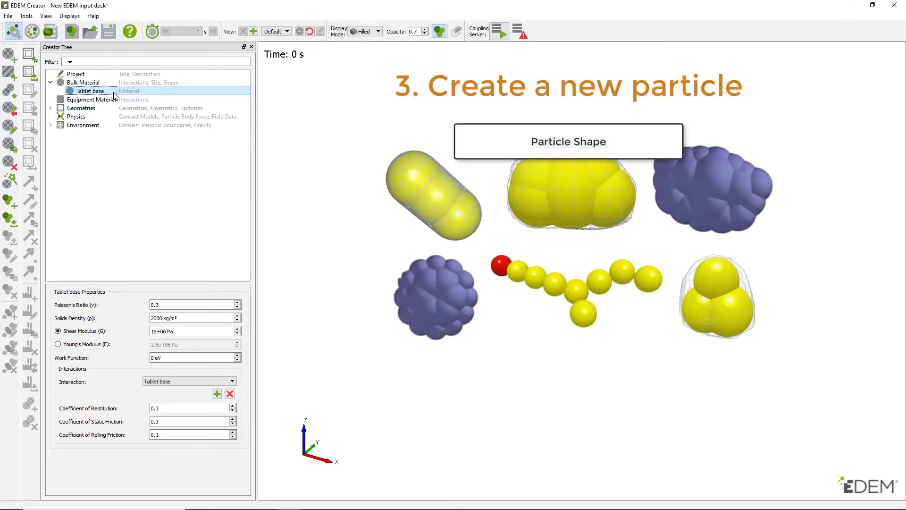
Add a particle to Tablet base with its three spheres at X -4.5, 0 and 4.5
right_click(115, 92)
left_click(171, 140)
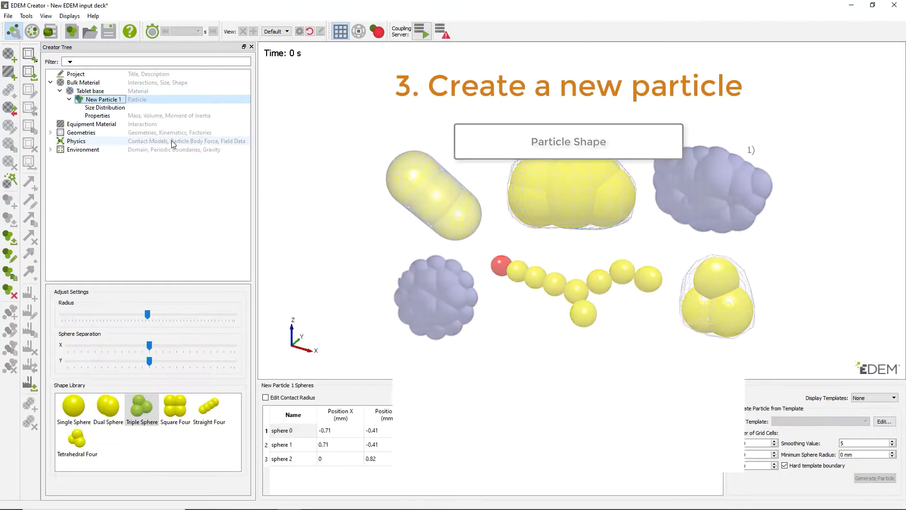
left_click(325, 432)
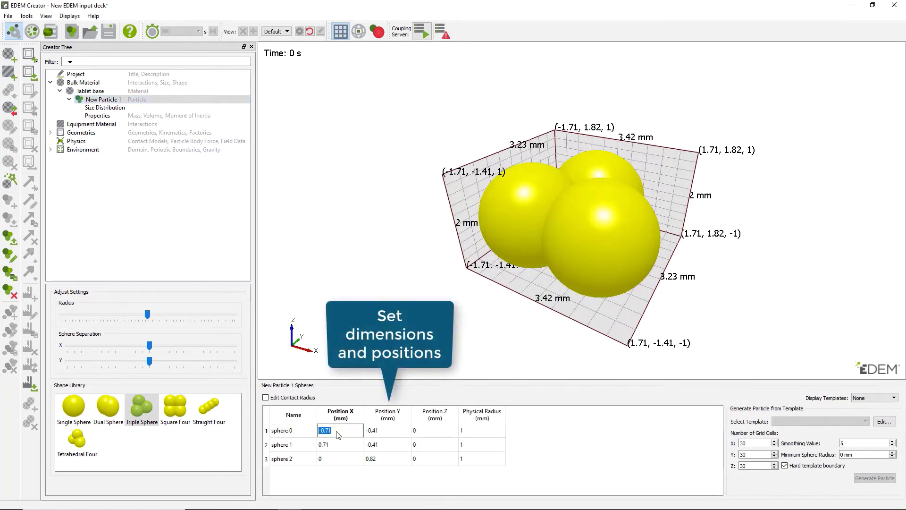
type("-4.5")
left_click(338, 444)
type("0")
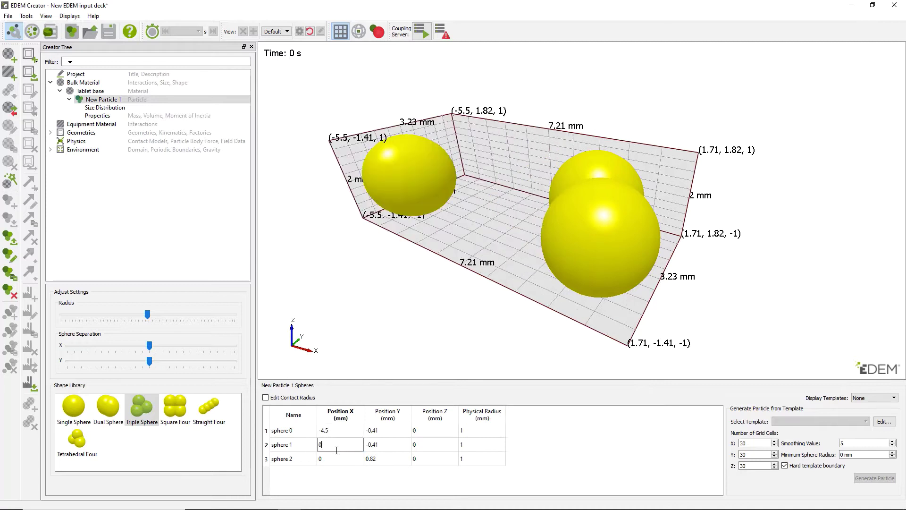
left_click(336, 457)
type("4.5")
Set the spheres' Y positions to 0 and all three radii to 3 mm
left_click(379, 460)
left_click(382, 446)
type("0")
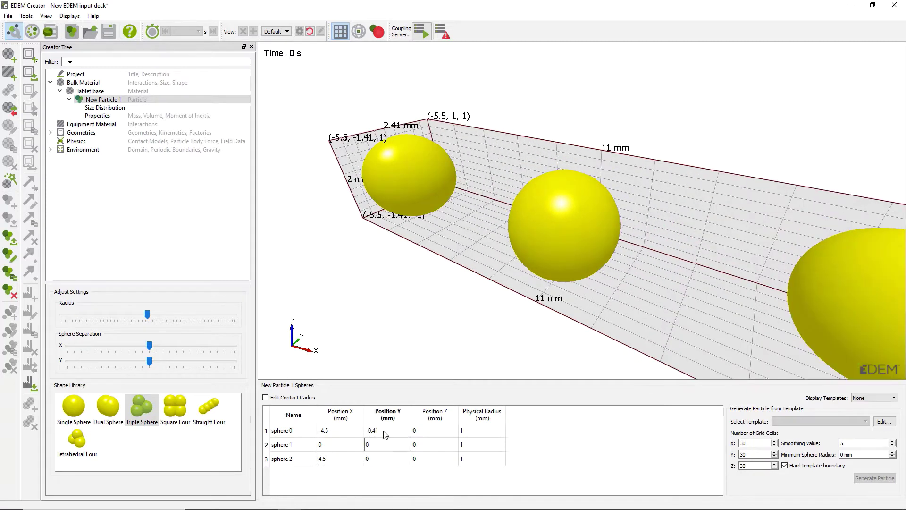
left_click(385, 432)
type("0")
left_click(489, 434)
type("3")
left_click(478, 446)
type("3")
left_click(474, 457)
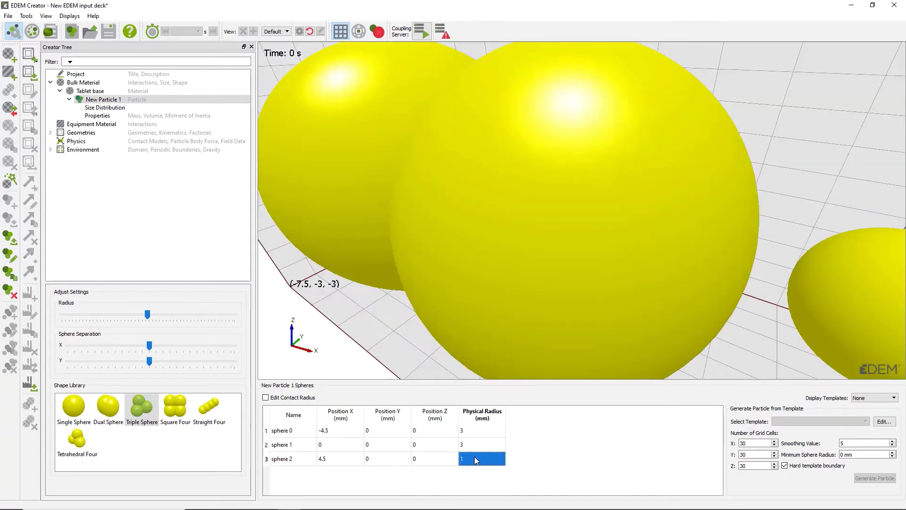
type("3")
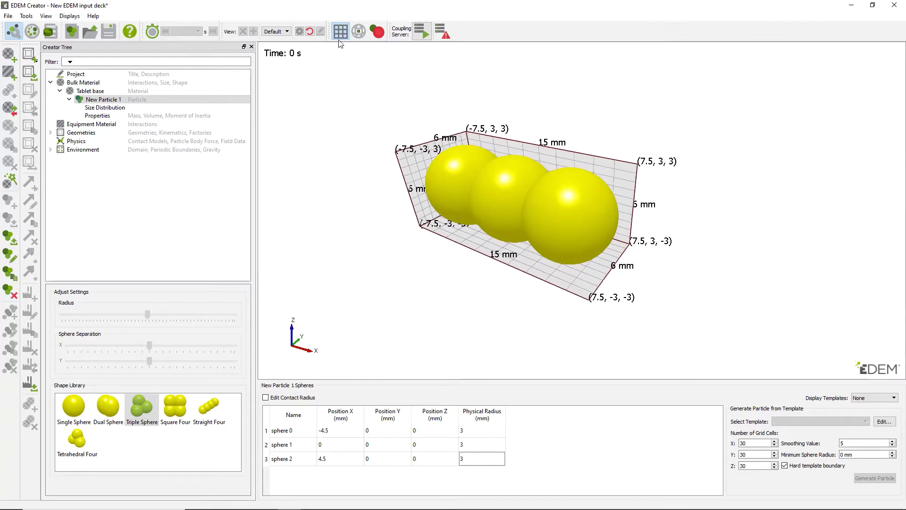
Keep a fixed size distribution and calculate the particle's mass, volume and inertia
left_click(340, 32)
left_click(339, 33)
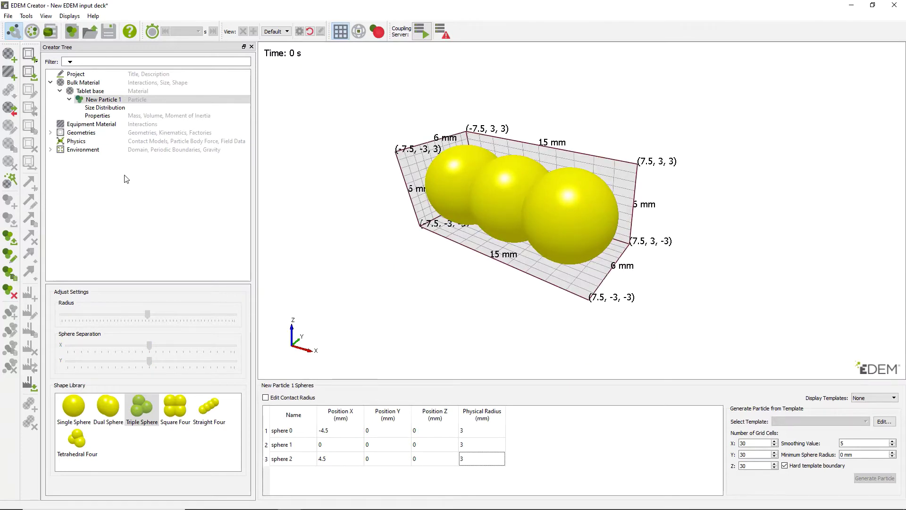
left_click(126, 109)
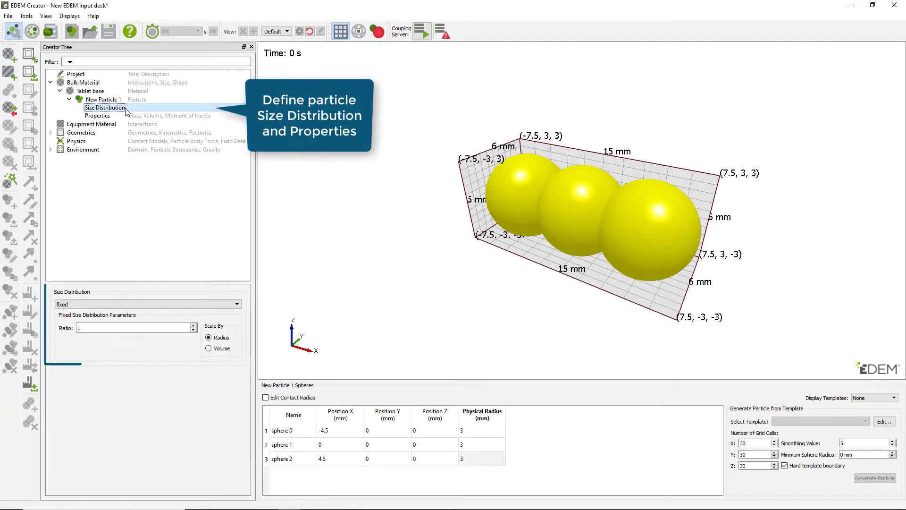
left_click(226, 304)
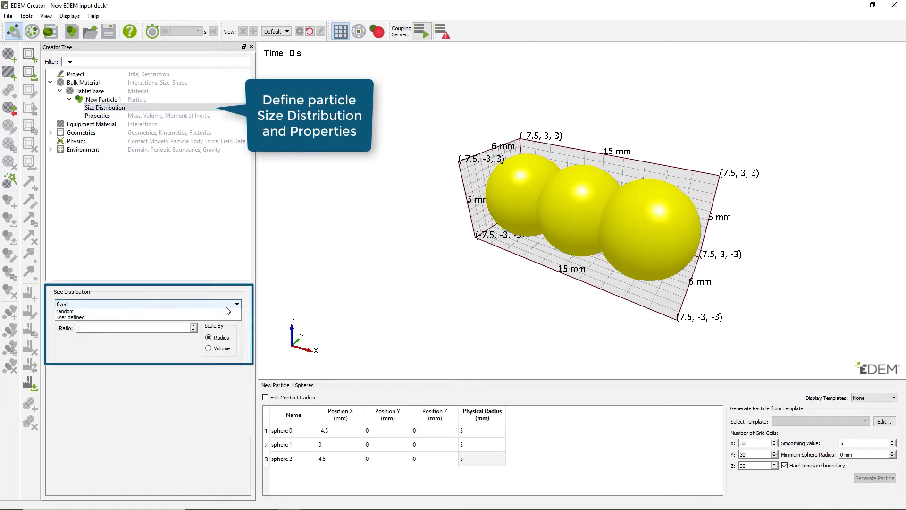
left_click(227, 310)
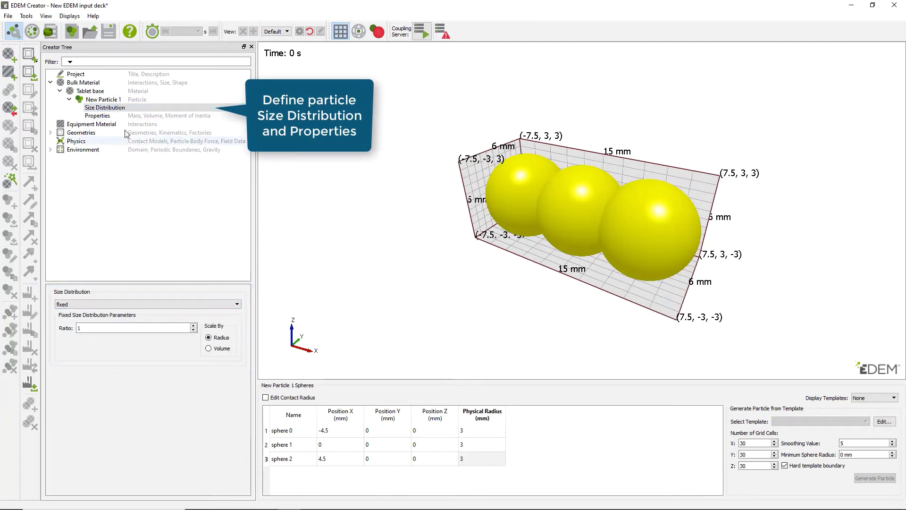
left_click(100, 116)
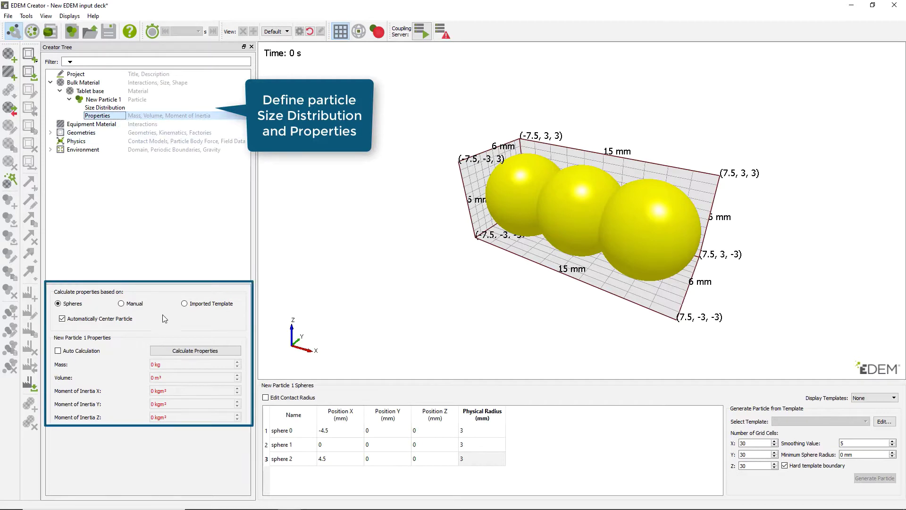
left_click(176, 351)
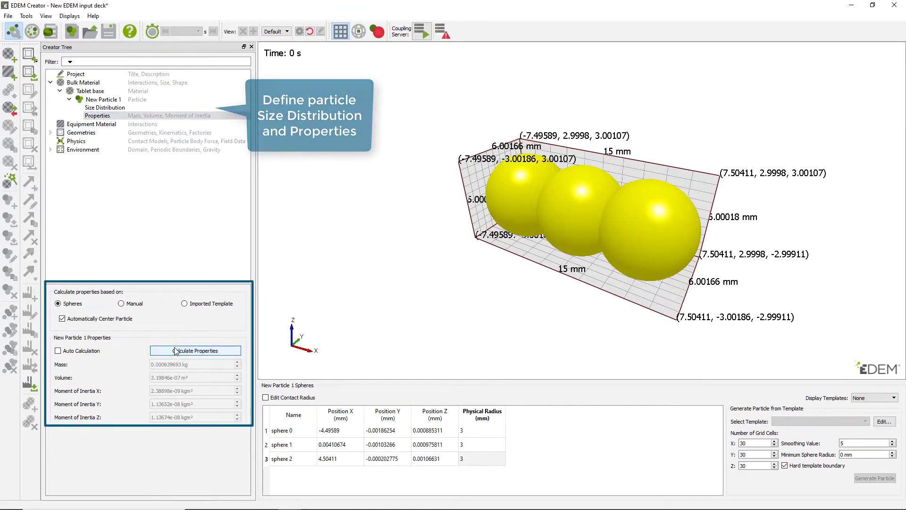
Rename the particle to Base particle
right_click(117, 100)
left_click(150, 105)
type("Base particle")
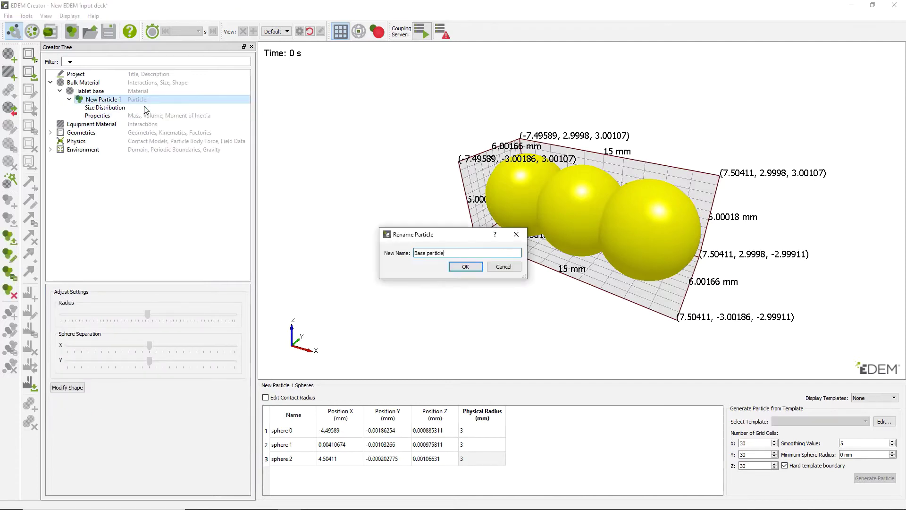
key("Return")
Duplicate the Tablet base material twice
left_click(111, 91)
right_click(117, 92)
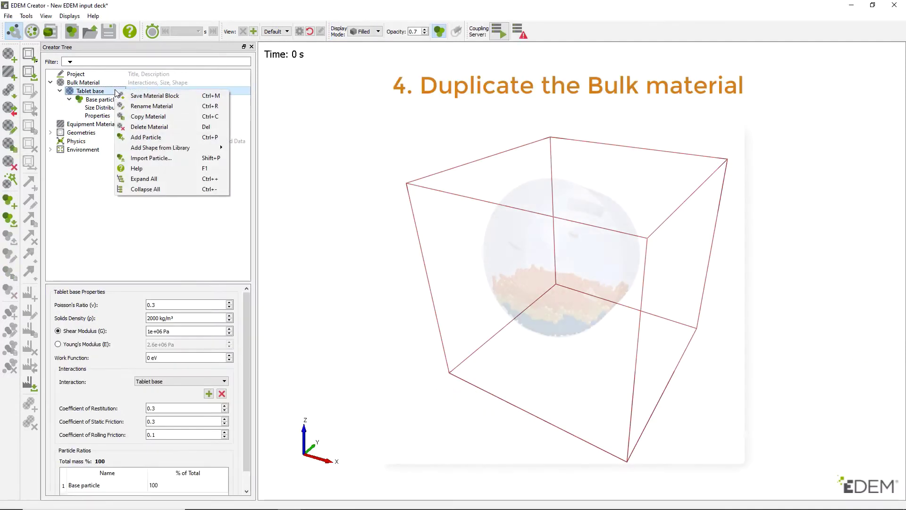
left_click(147, 116)
left_click(111, 91)
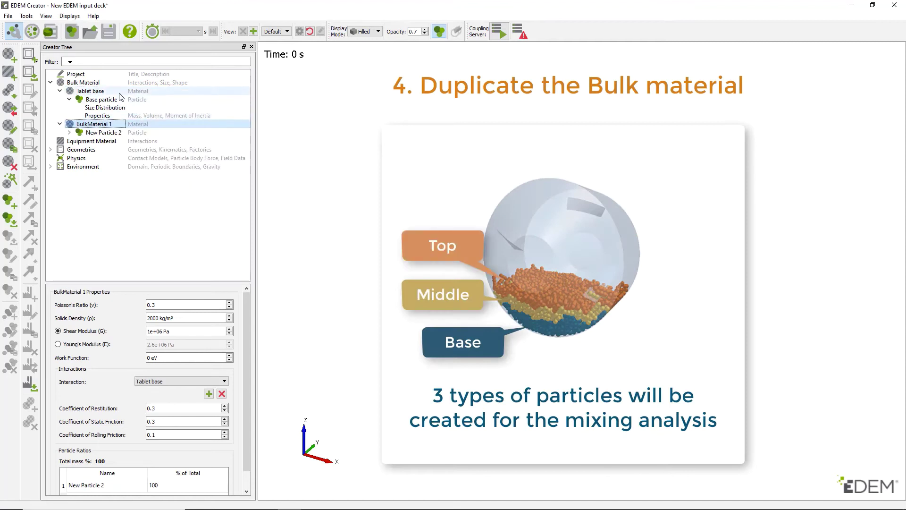
right_click(120, 95)
left_click(123, 119)
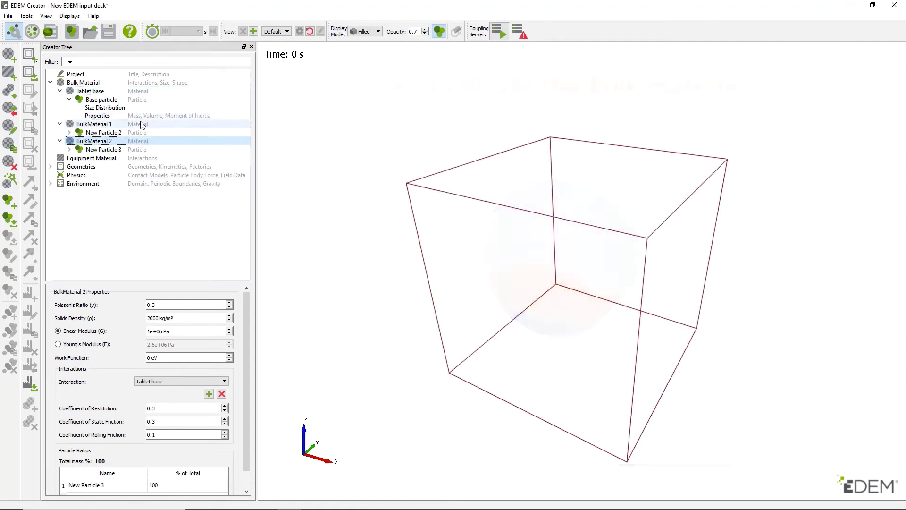
Rename the first copied material to Tablet middle
right_click(120, 126)
left_click(149, 142)
type("Tabl")
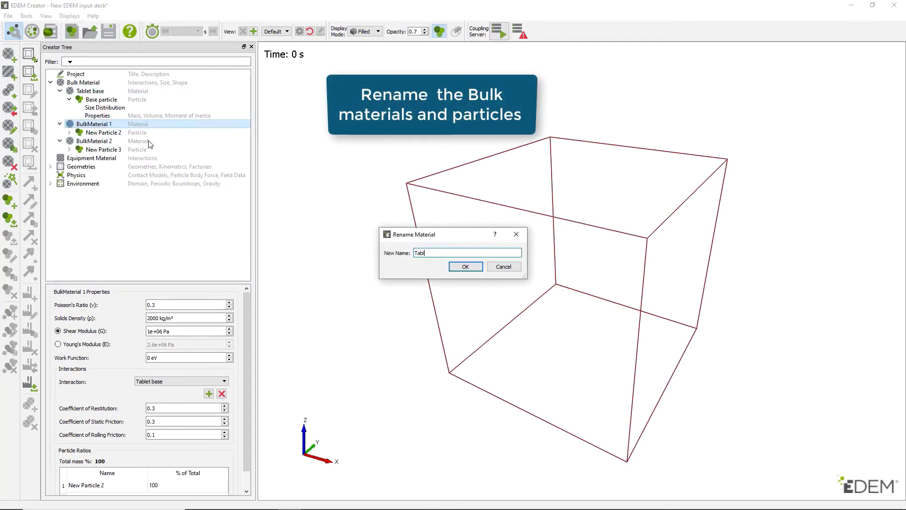
type("et midd")
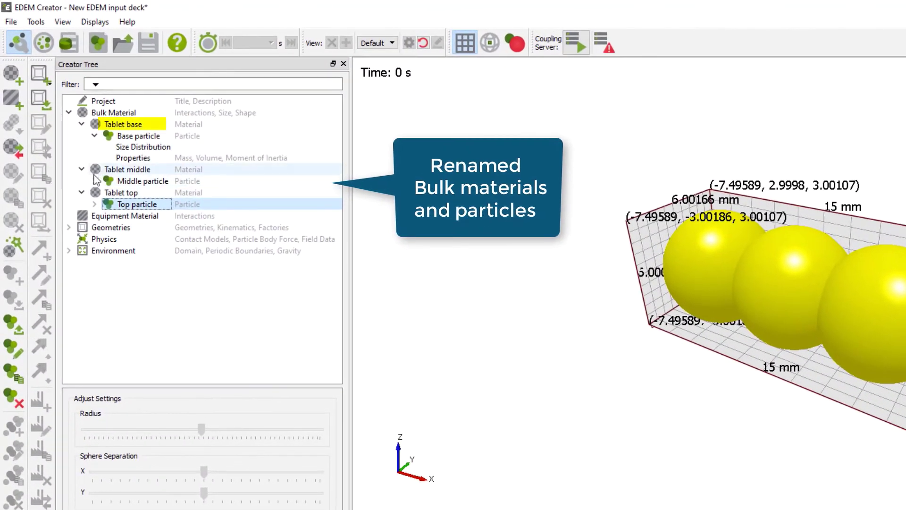
Expand the Middle and Top particle entries and review the Tablet top and Tablet middle properties
left_click(94, 180)
left_click(94, 225)
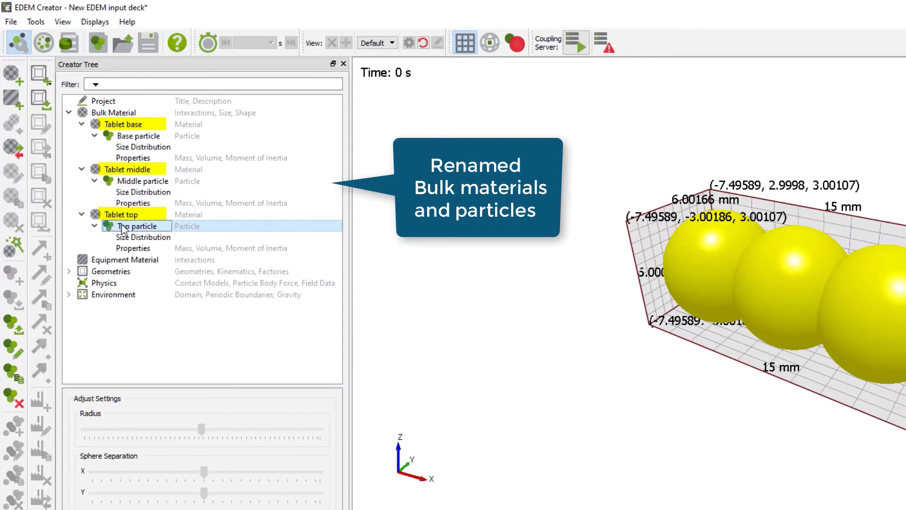
left_click(122, 215)
left_click(127, 169)
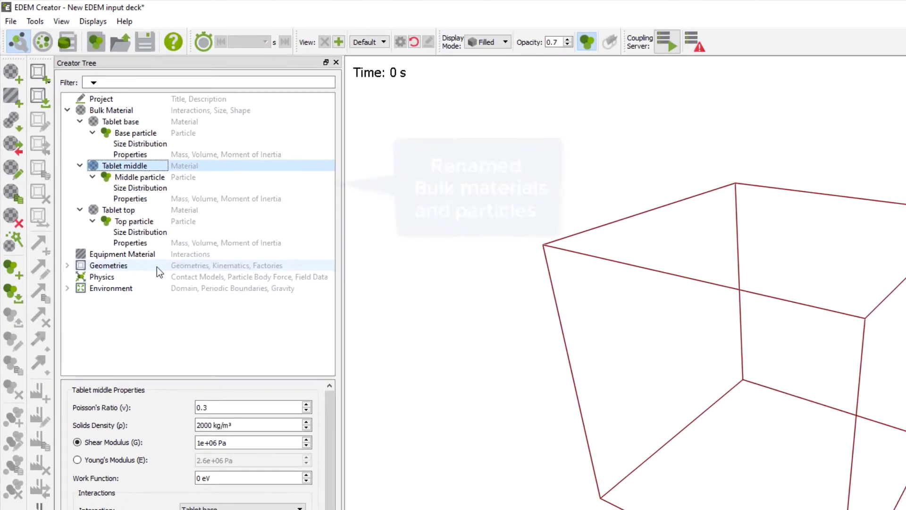
Add a new equipment material and name it Steel
right_click(161, 257)
left_click(274, 282)
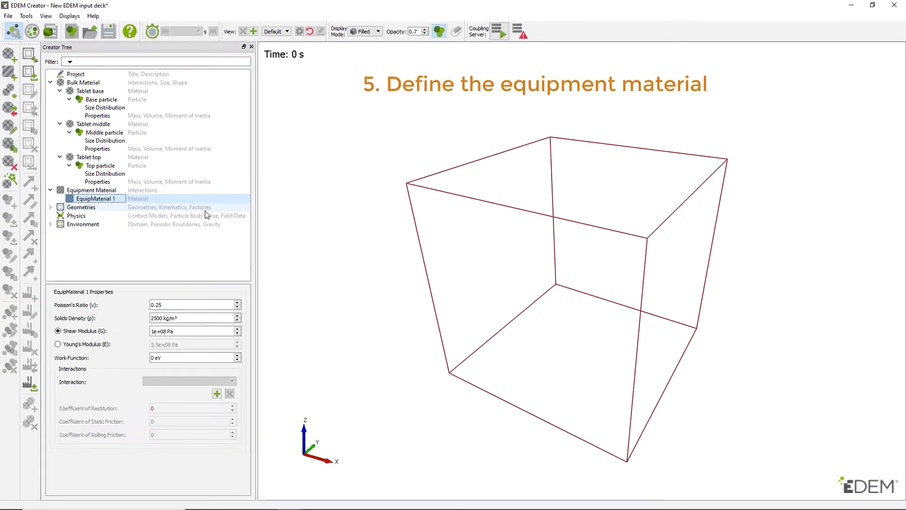
right_click(121, 200)
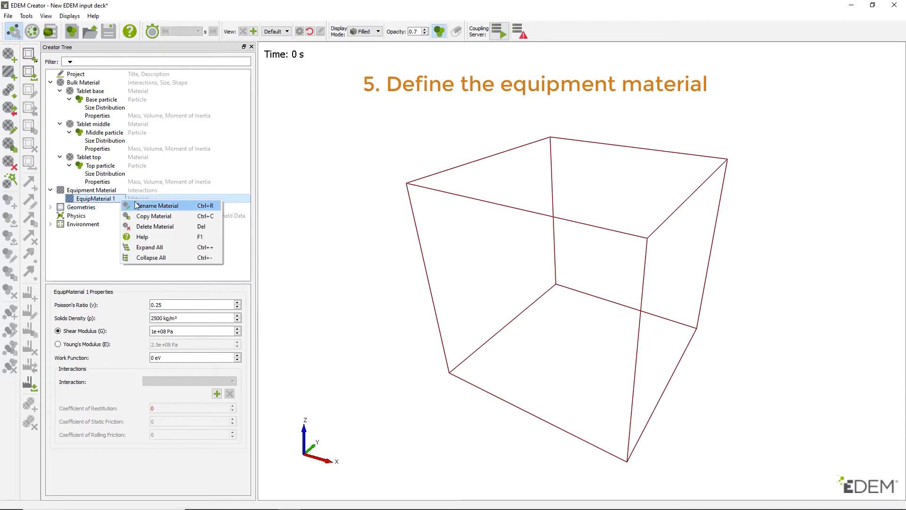
left_click(178, 206)
type("Steel")
key("Return")
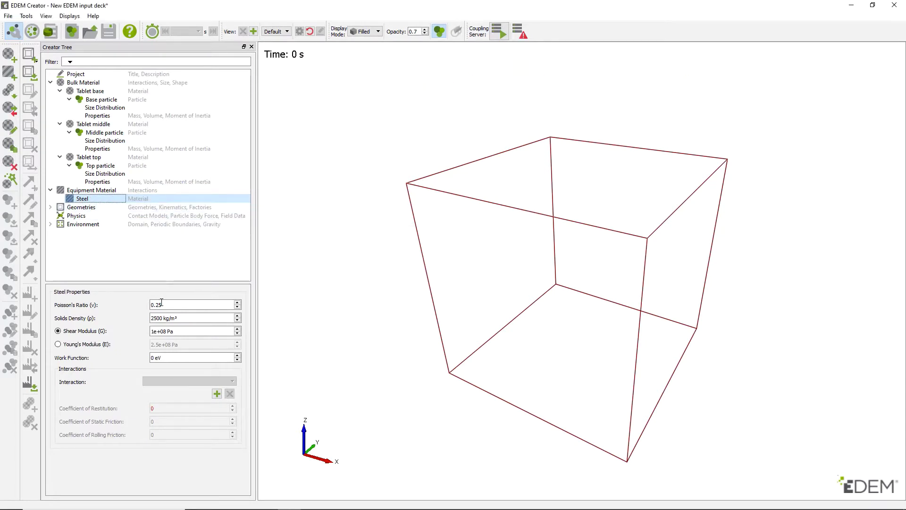
Give Steel Poisson's ratio 0.3, density 7800 kg/m³ and shear modulus 1e+10 Pa
double_click(162, 304)
type("0.3")
left_click(162, 318)
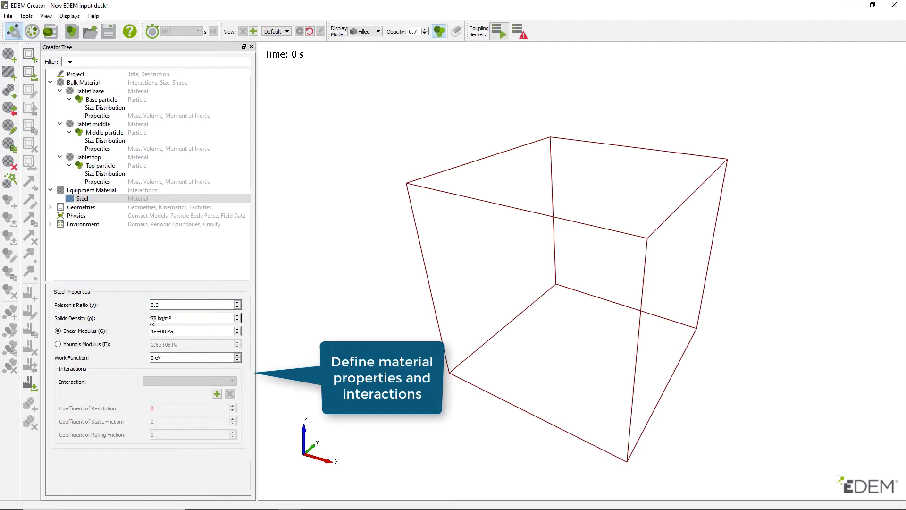
type("10")
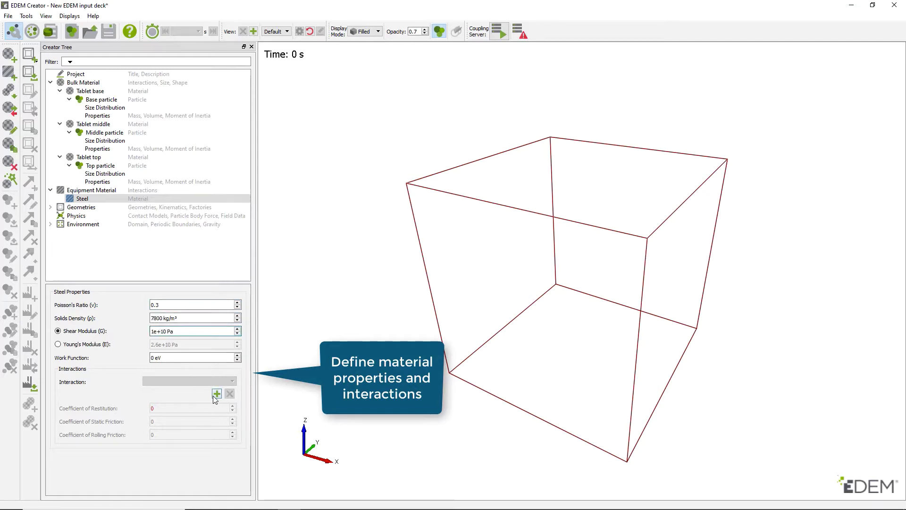
Add Steel interactions with Tablet base (rolling friction 0.1), Tablet middle and Tablet top
left_click(216, 393)
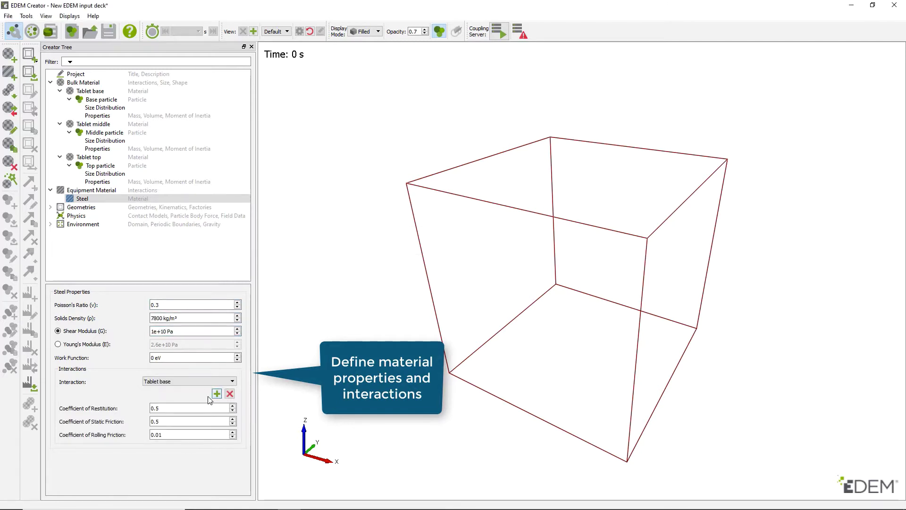
left_click(171, 419)
key("BackSpace")
type("1")
left_click(216, 393)
key("Return")
left_click(216, 394)
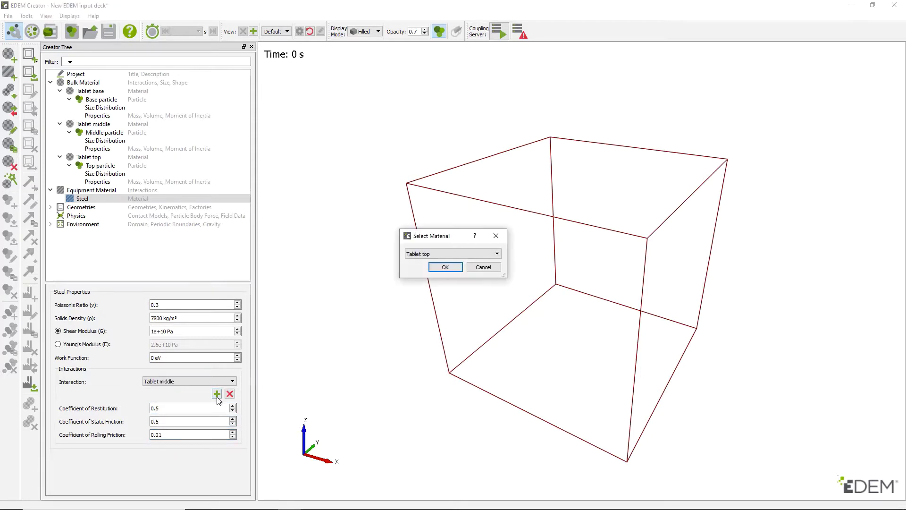
key("Return")
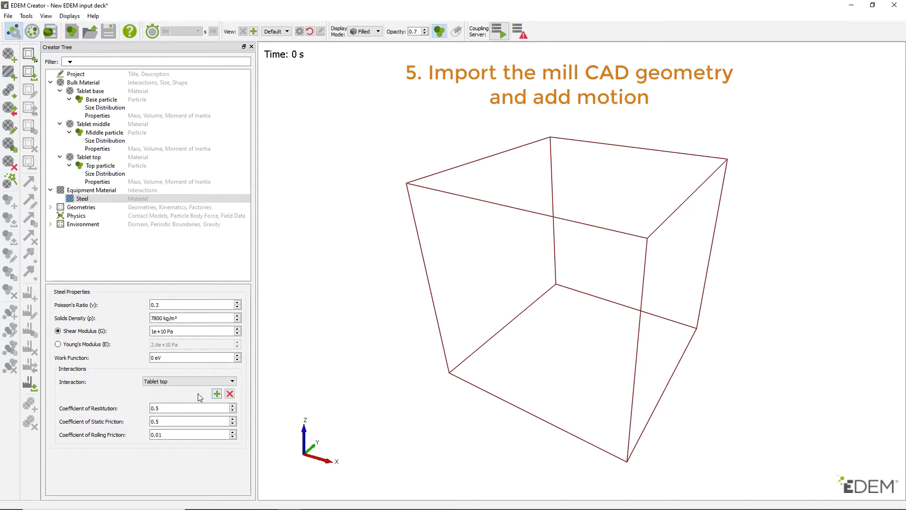
Import Generic_Tablet_Coater.igs in meters using the default mesh import parameters
right_click(115, 210)
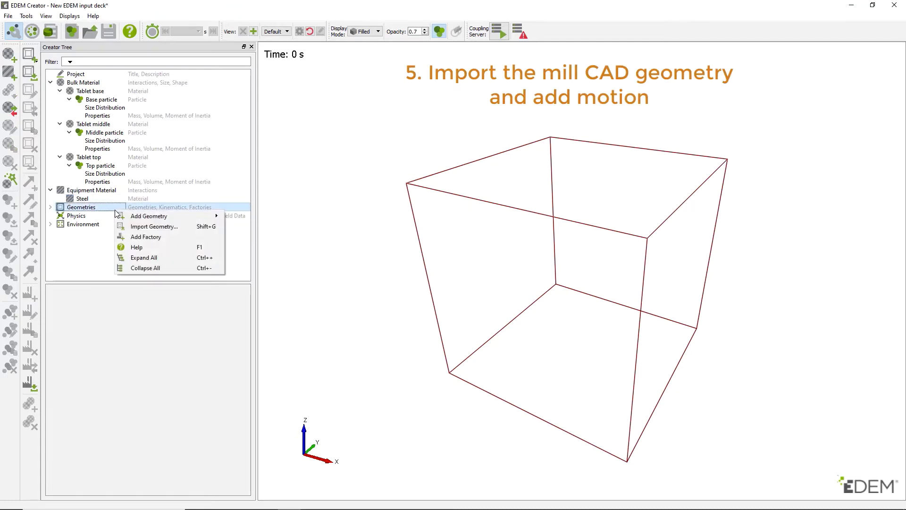
left_click(174, 228)
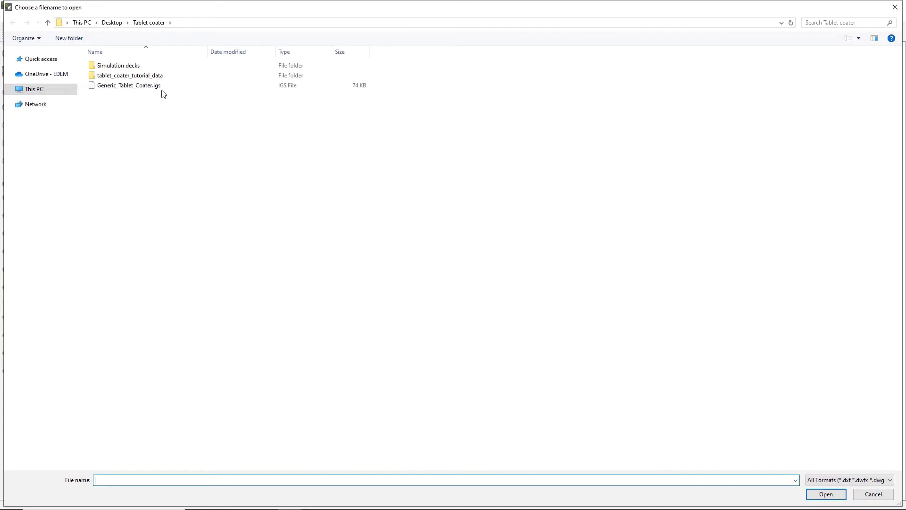
double_click(169, 87)
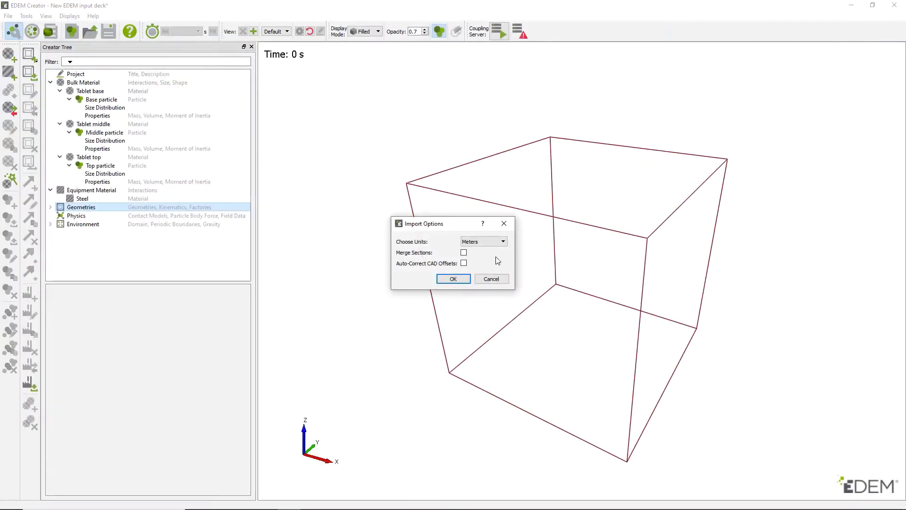
left_click(503, 242)
key("Escape")
left_click(453, 279)
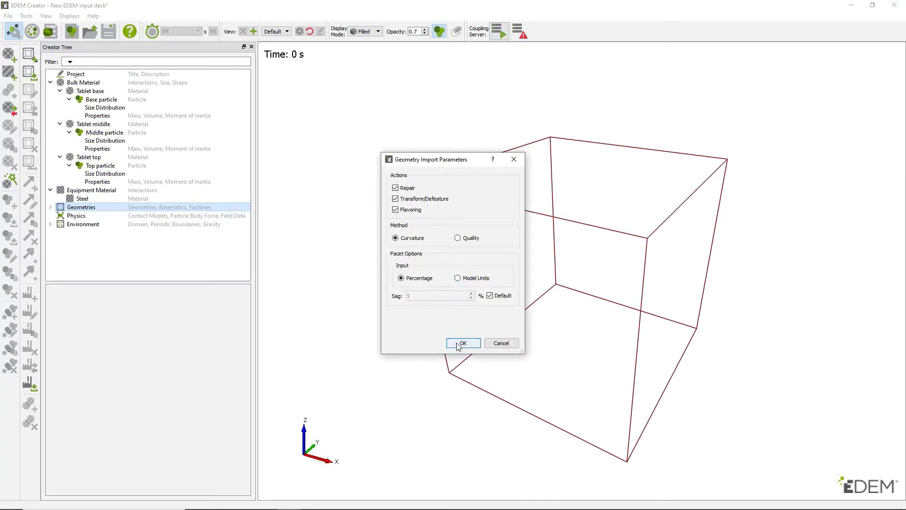
left_click(457, 345)
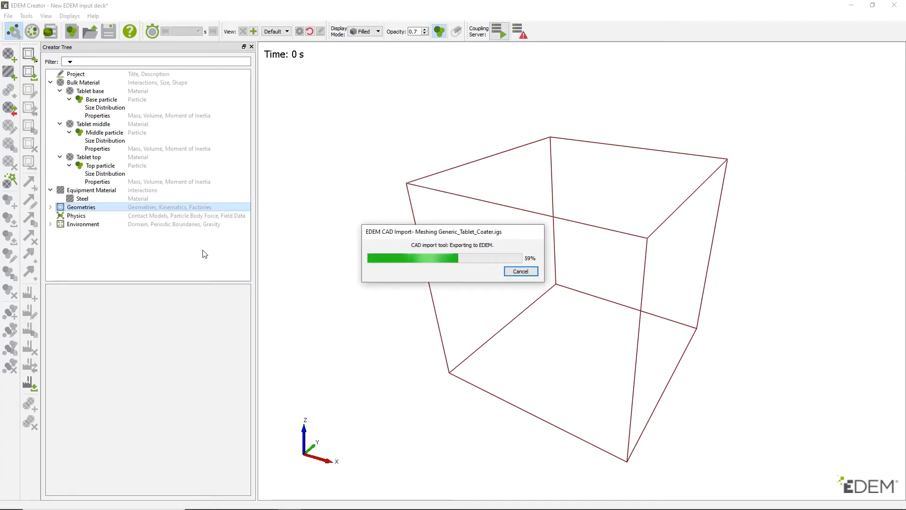
scroll(485, 267, "up", 5)
middle_click_drag(480, 258, 470, 254)
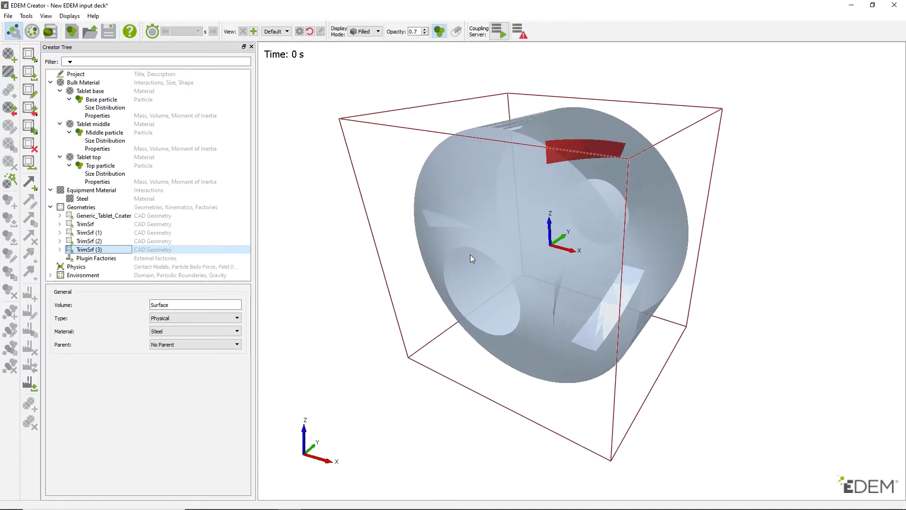
Merge TrimSrf (1), (2) and (3) into the TrimSrf blade part
left_click(103, 225)
key("Down")
key("Down")
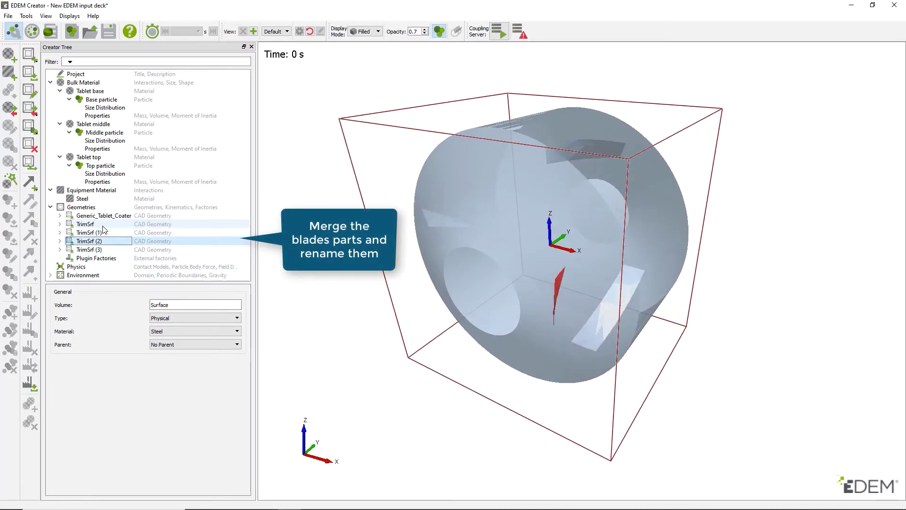
key("Down")
right_click(104, 225)
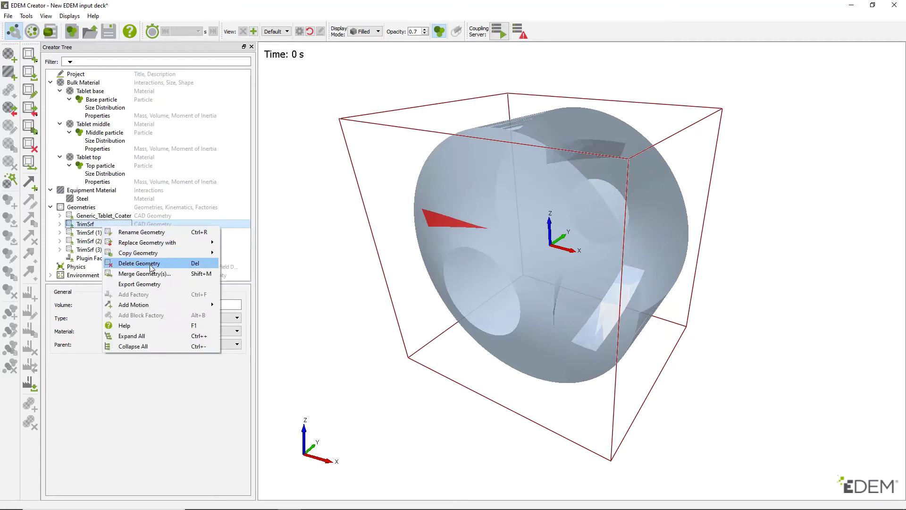
left_click(160, 275)
left_click_drag(378, 226, 399, 241)
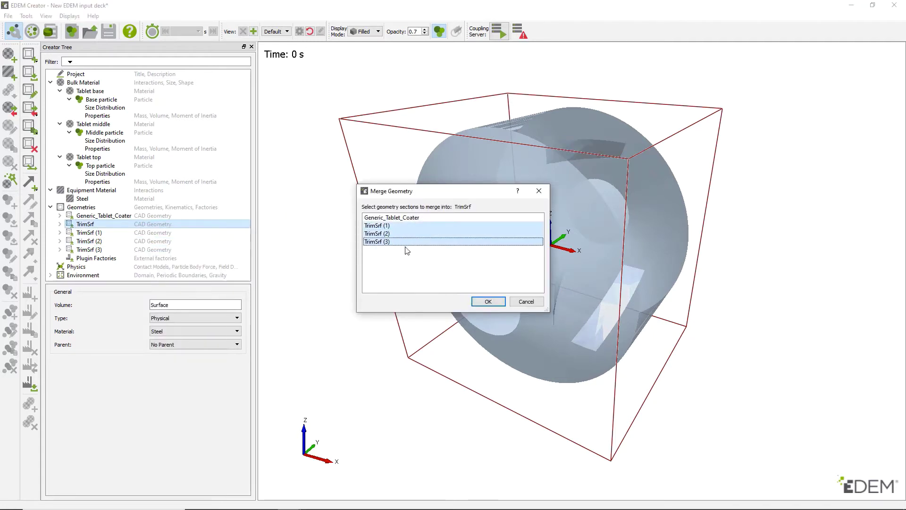
left_click(487, 301)
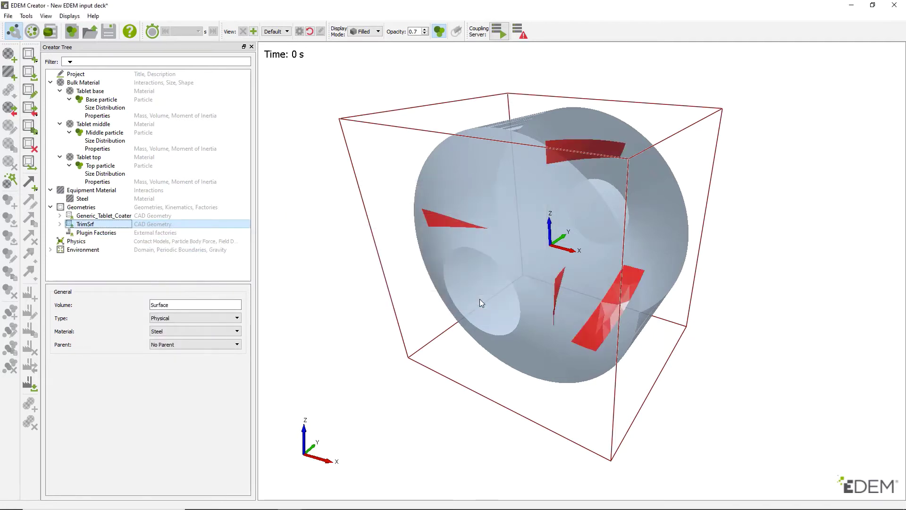
Rename the merged blade geometry to Blades and Generic_Tablet_Coater to Drum
right_click(113, 226)
left_click(174, 229)
type("Blades")
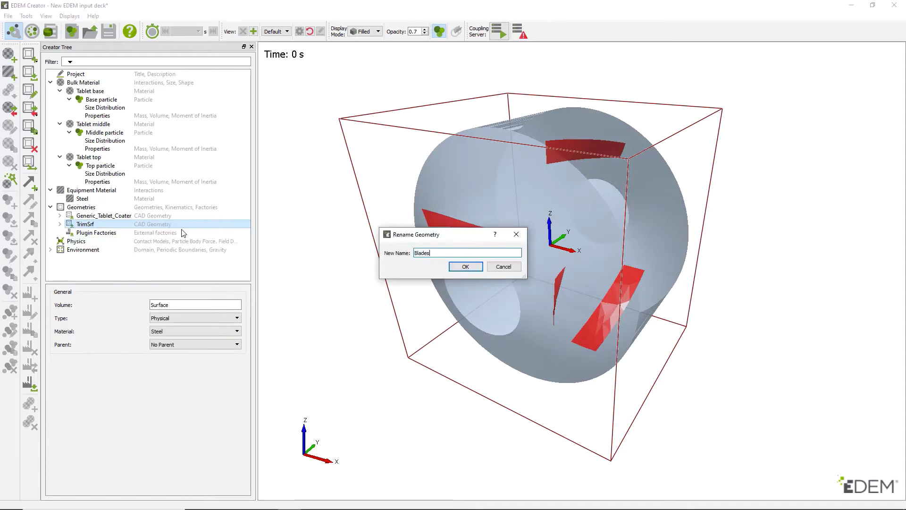
key("Return")
right_click(221, 215)
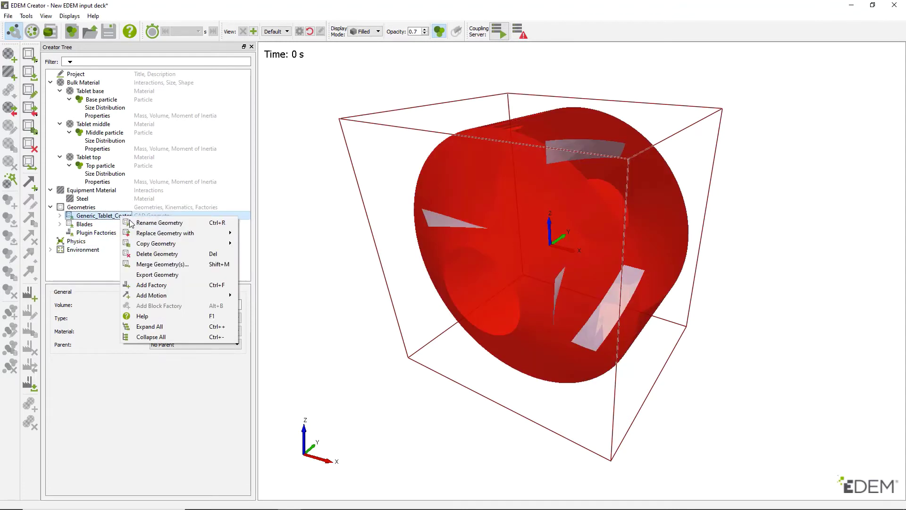
left_click(246, 225)
type("Drum")
key("Return")
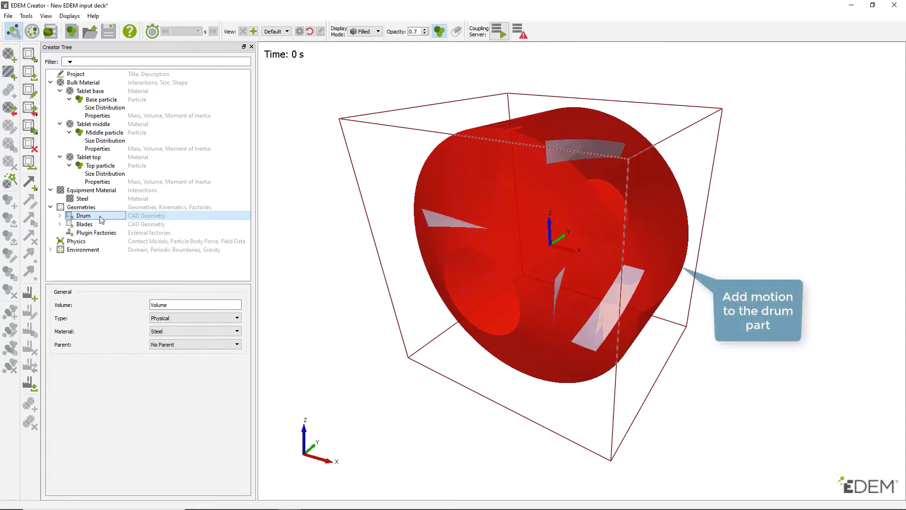
Add a linear rotation to the Drum at 24 rpm about an axis ending at Y 1000 mm
right_click(101, 219)
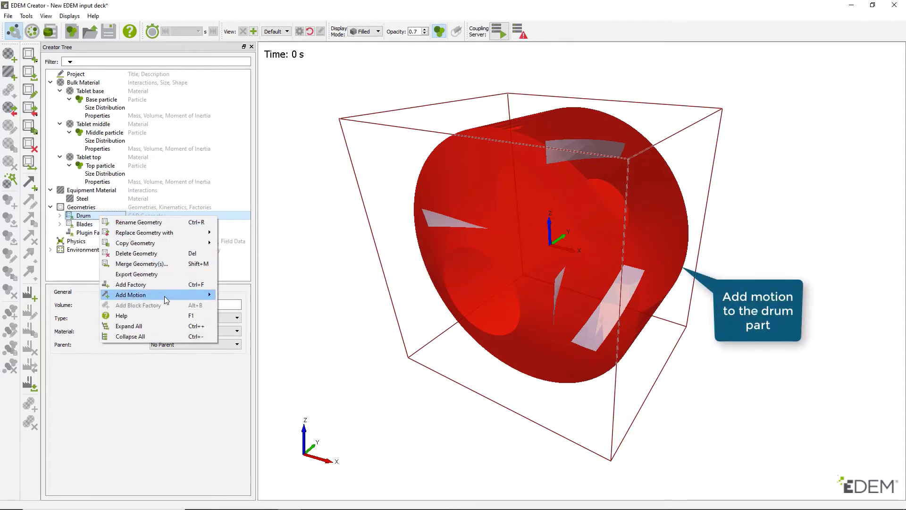
mouse_move(170, 295)
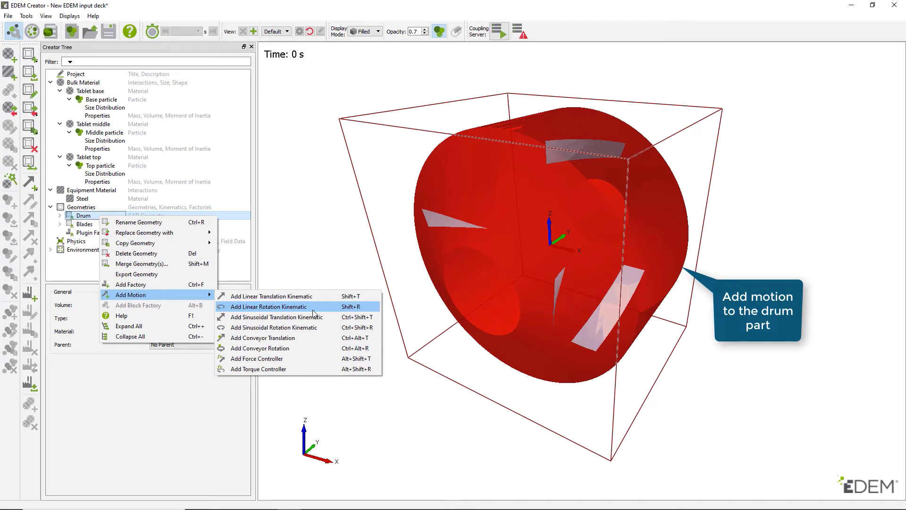
left_click(283, 307)
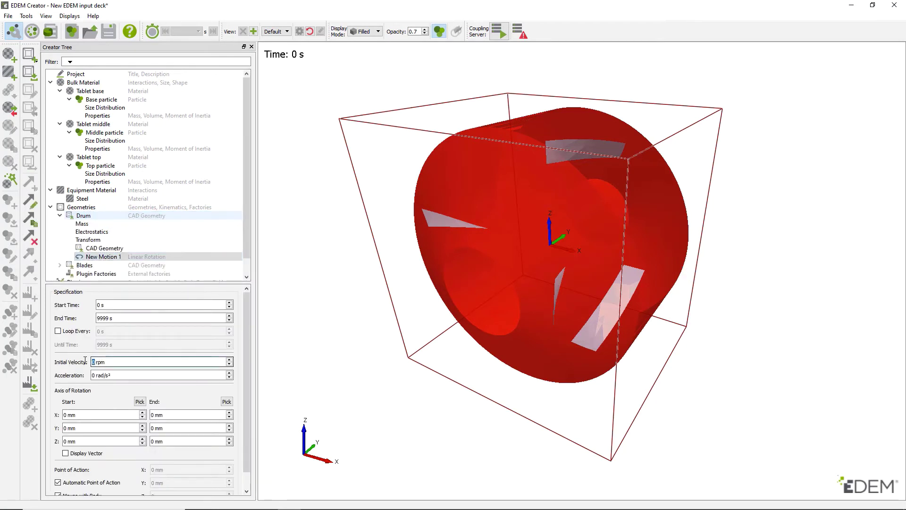
type("4")
key("Return")
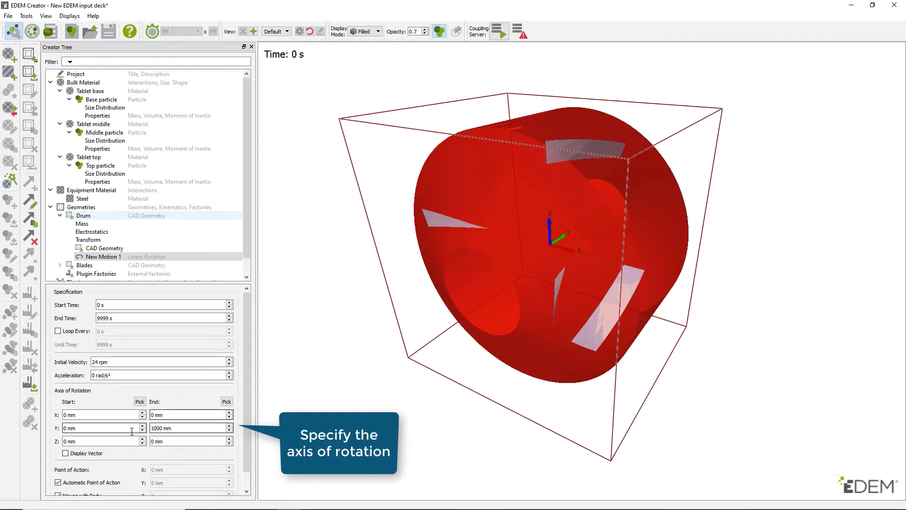
left_click(66, 453)
left_click(66, 453)
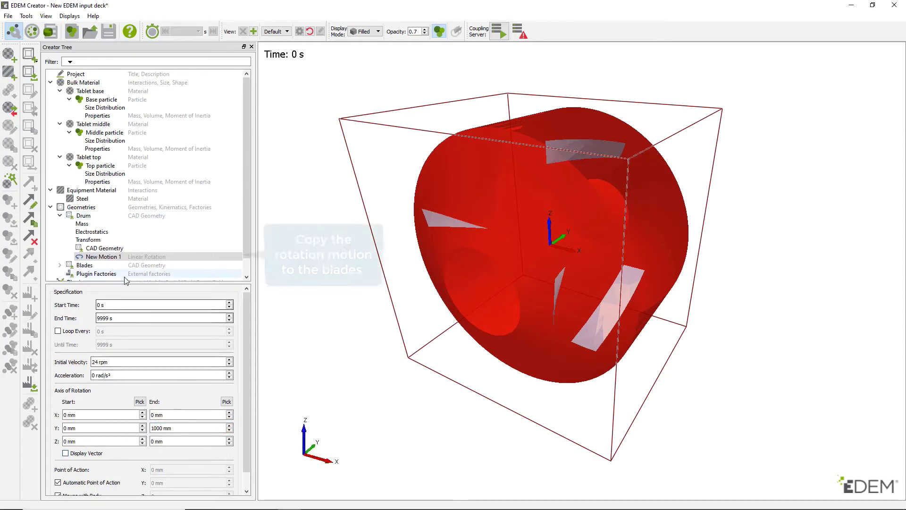
Copy the Drum's New Motion 1 rotation to the Blades geometry
right_click(126, 258)
left_click(178, 275)
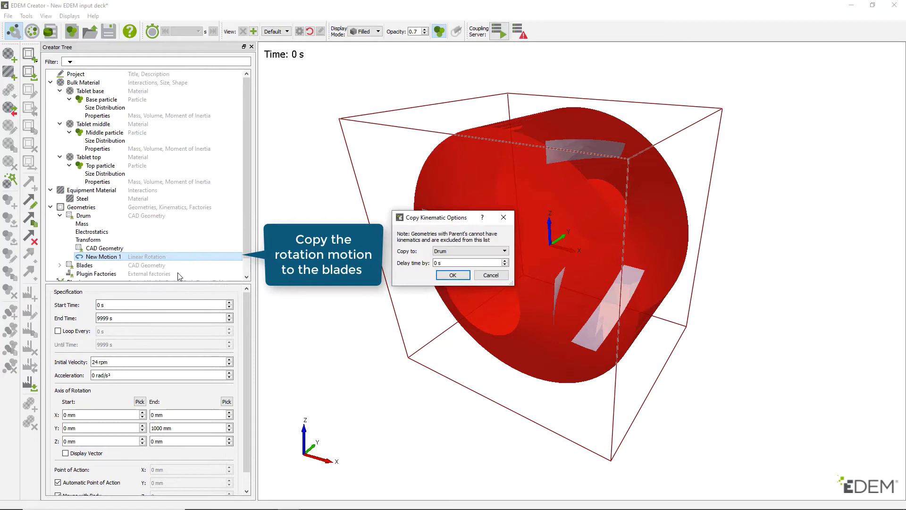
left_click(489, 251)
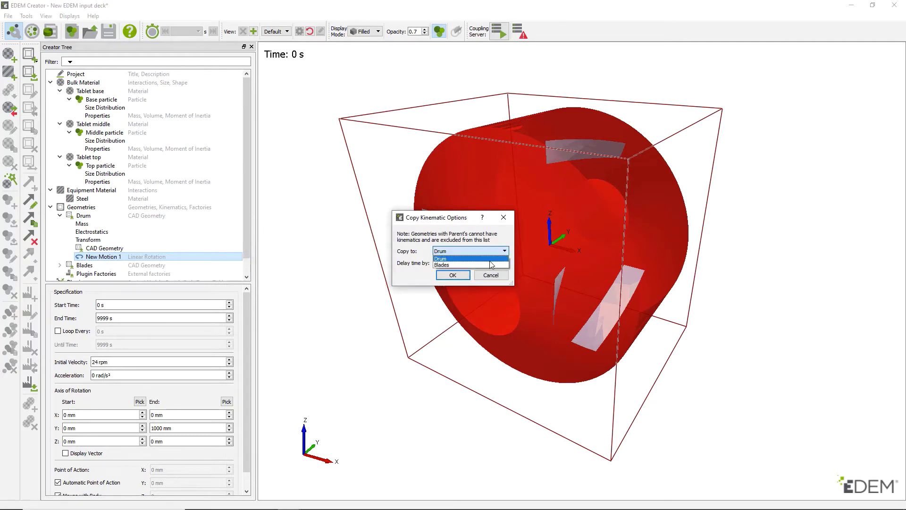
left_click(491, 266)
left_click(452, 275)
Collapse the Blades, Tablet base, Tablet middle and Tablet top entries in the tree
scroll(417, 286, "down", 3)
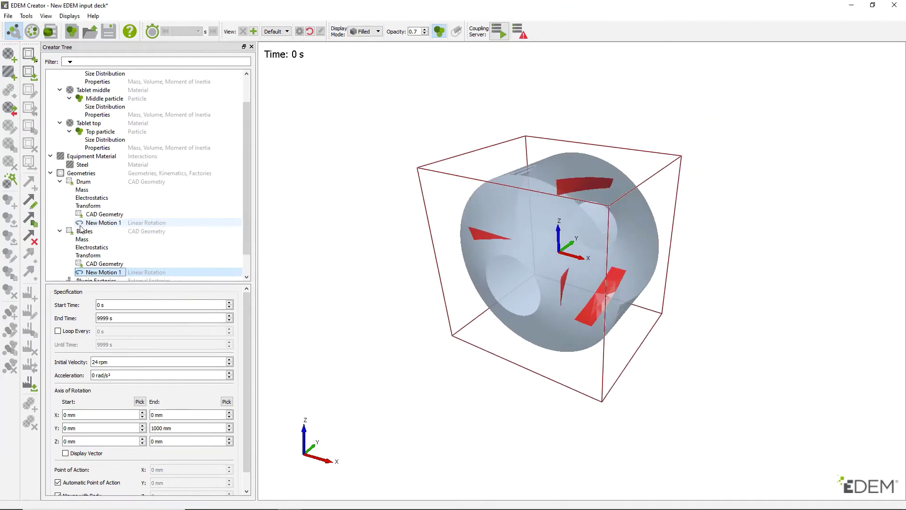
left_click(59, 230)
left_click(59, 74)
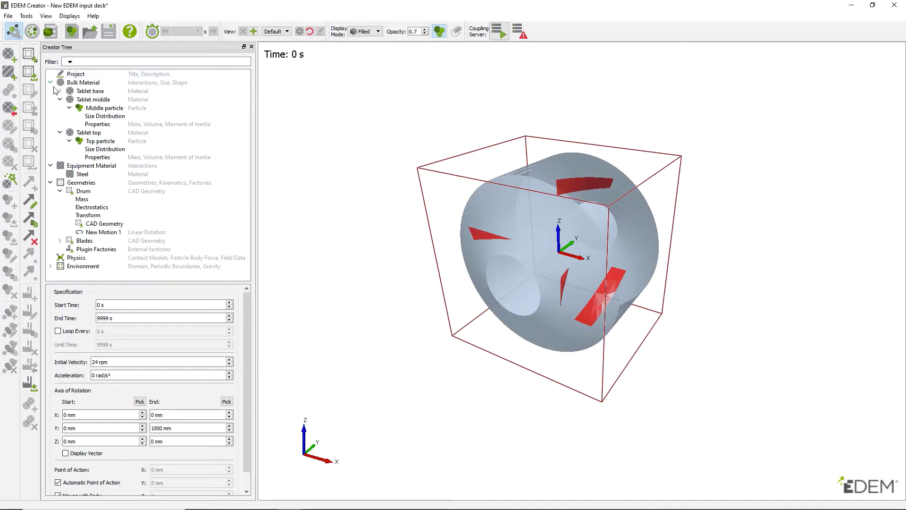
left_click(60, 99)
left_click(60, 108)
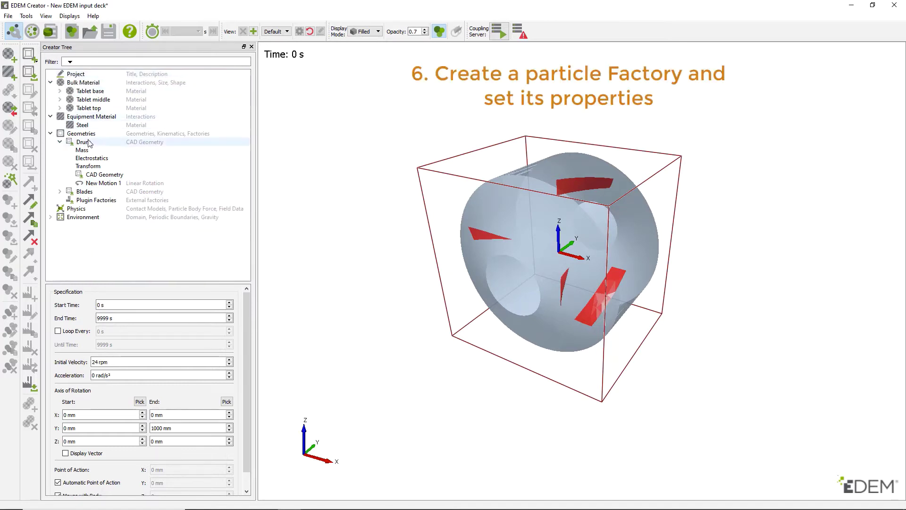
Add New Factory 1 to the Drum geometry and rename it 'Factory base'
left_click(108, 143)
right_click(107, 142)
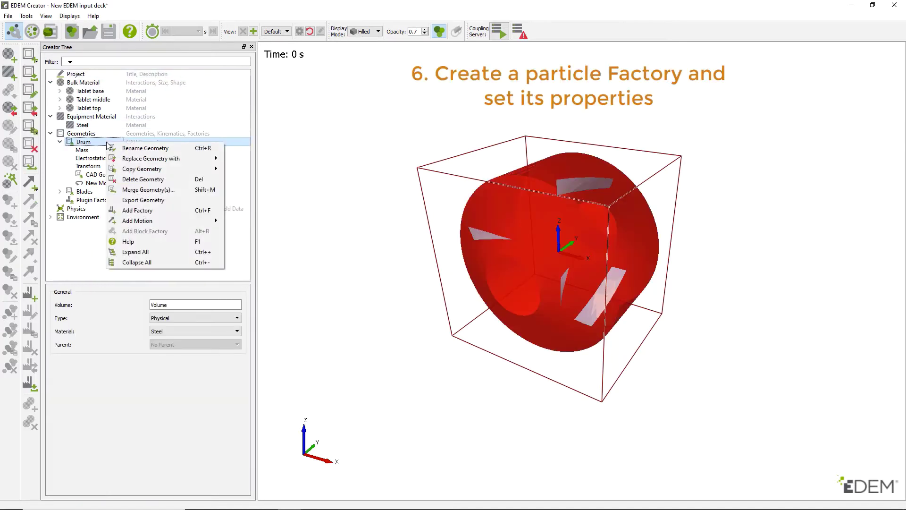
left_click(160, 210)
right_click(117, 191)
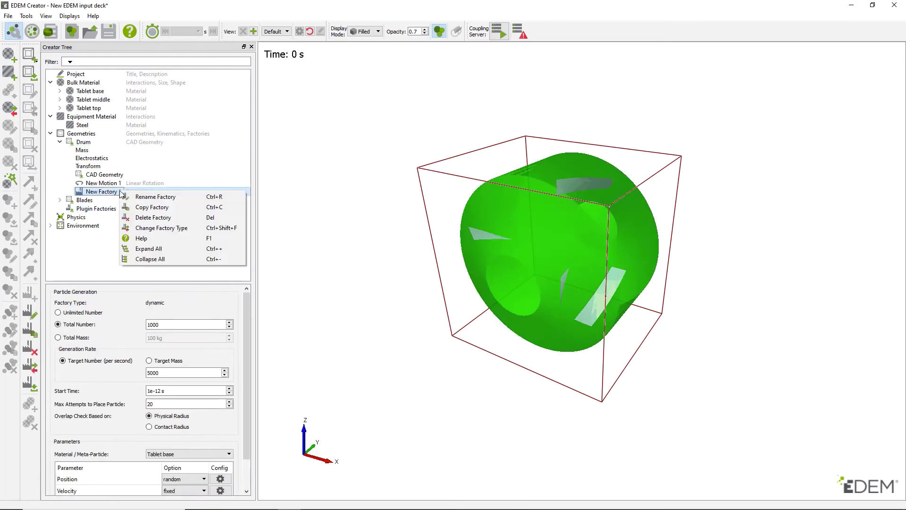
left_click(146, 200)
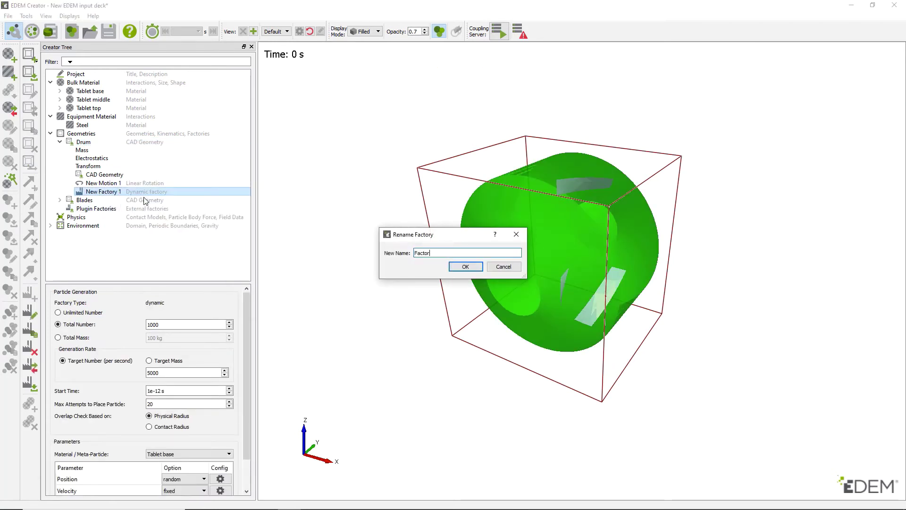
key("Return")
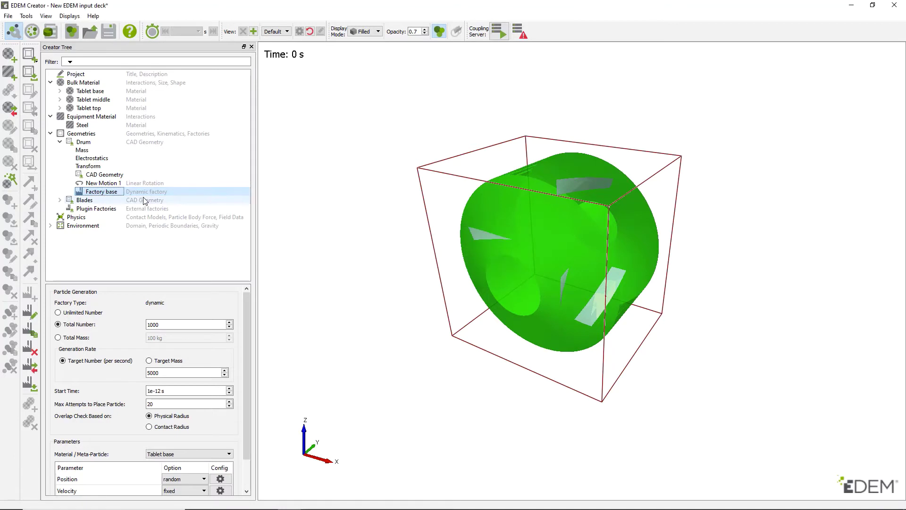
right_click(171, 196)
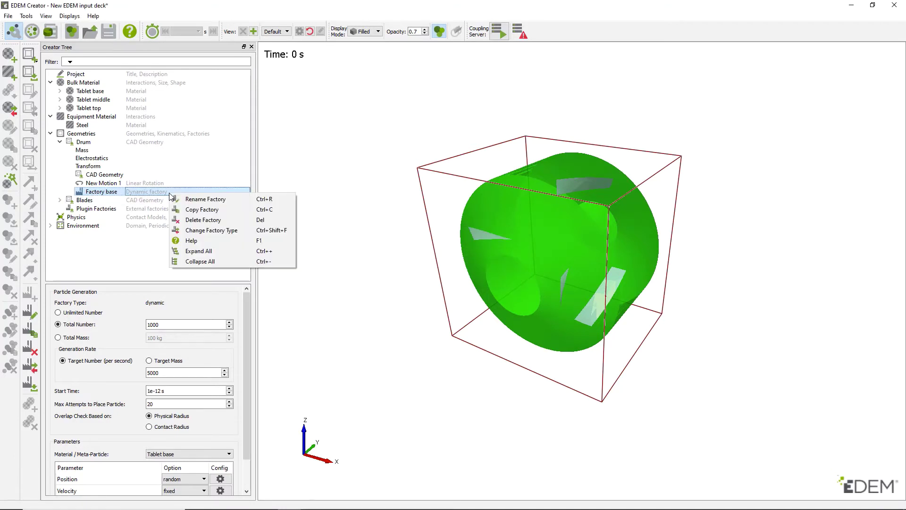
Switch Factory base to static, generating a 0.333 kg total mass of Tablet base particles
left_click(245, 235)
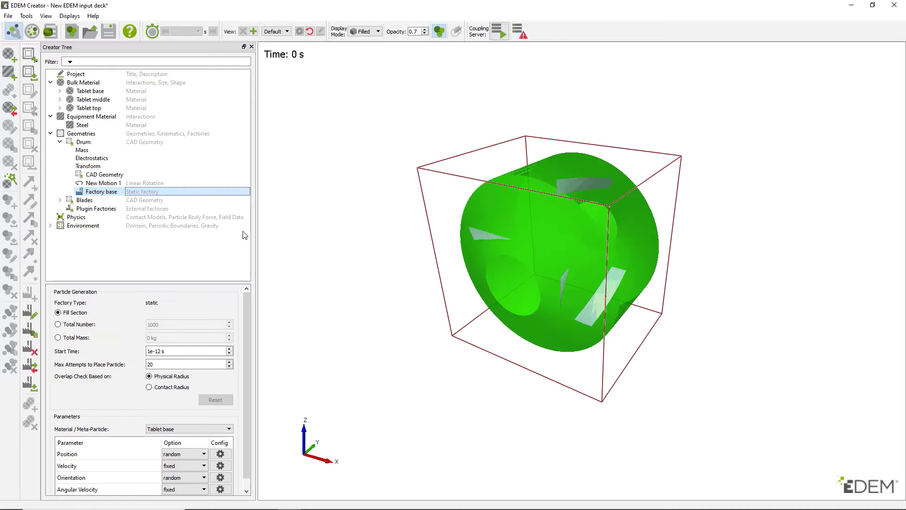
left_click(58, 337)
left_click(222, 429)
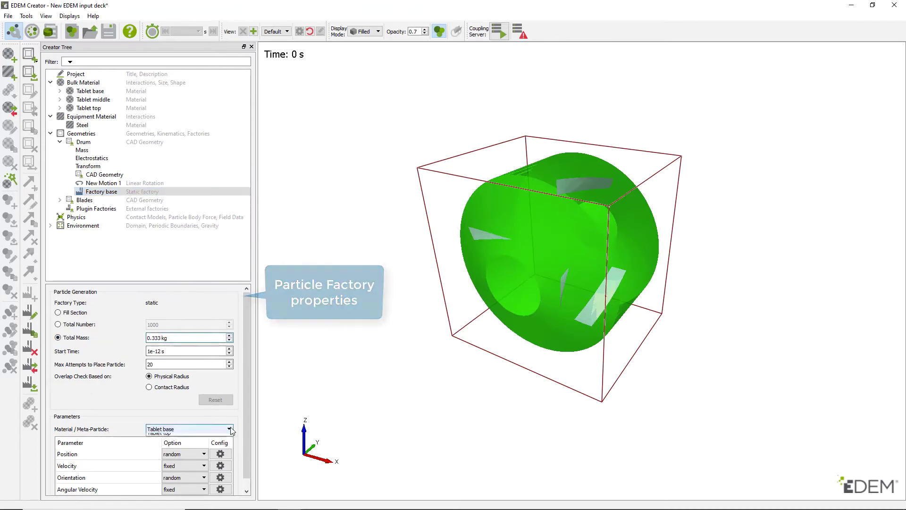
left_click(223, 435)
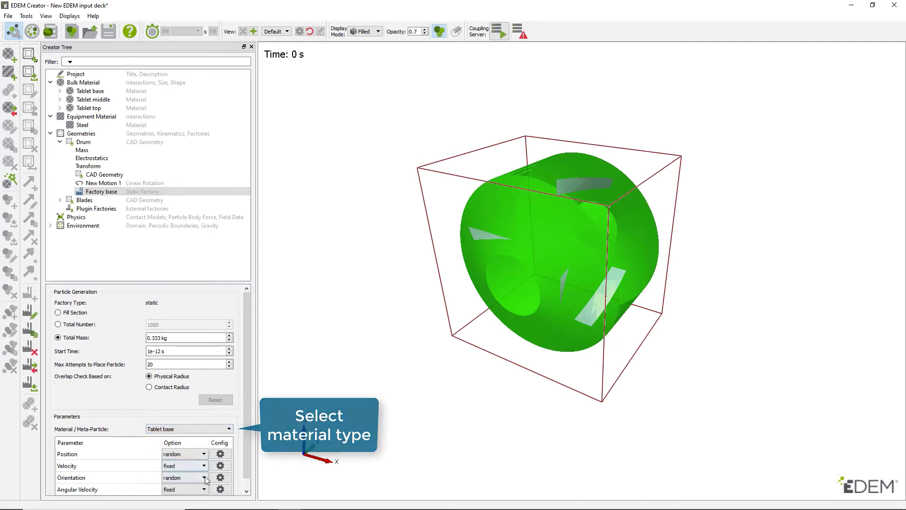
left_click(220, 489)
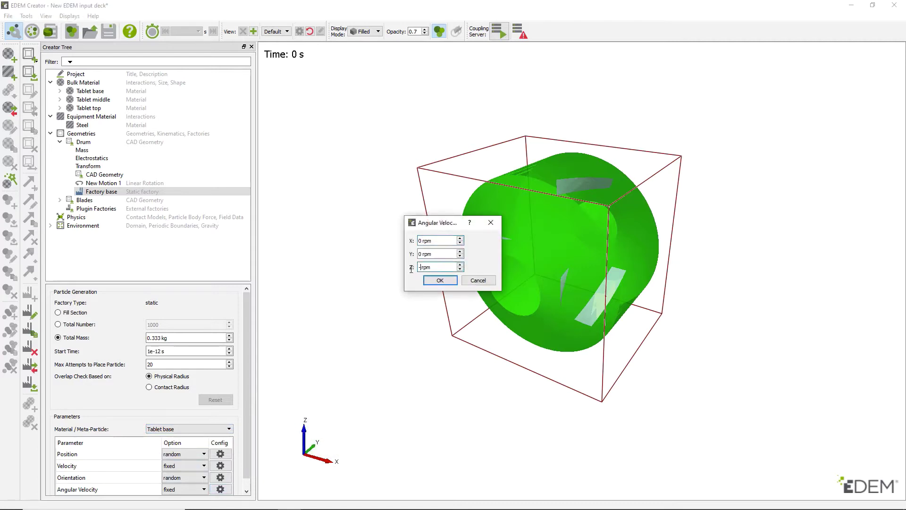
key("Return")
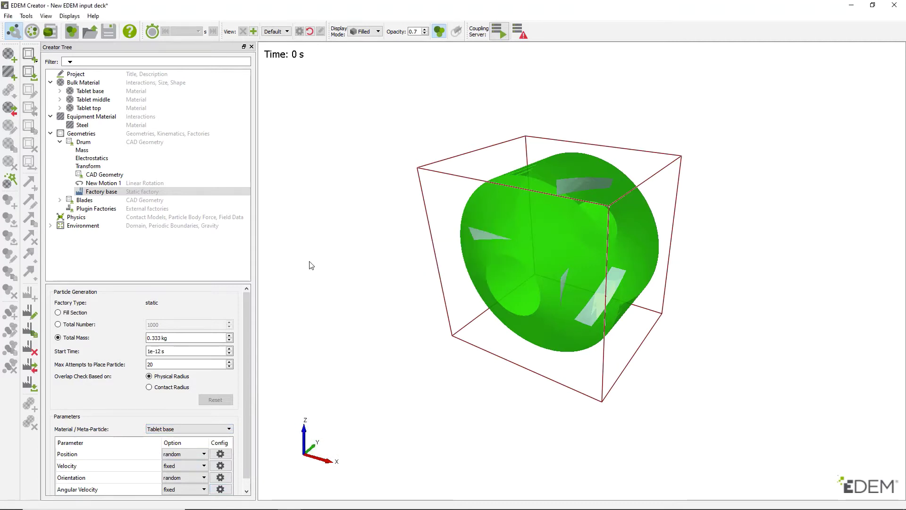
Duplicate Factory base as Factory middle and Factory top, with Factory top starting at 0.5 s
right_click(169, 193)
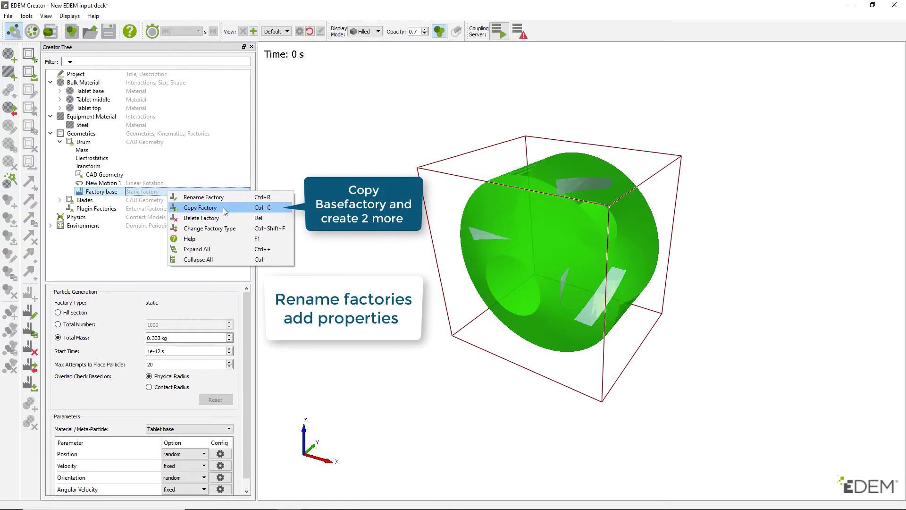
left_click(200, 208)
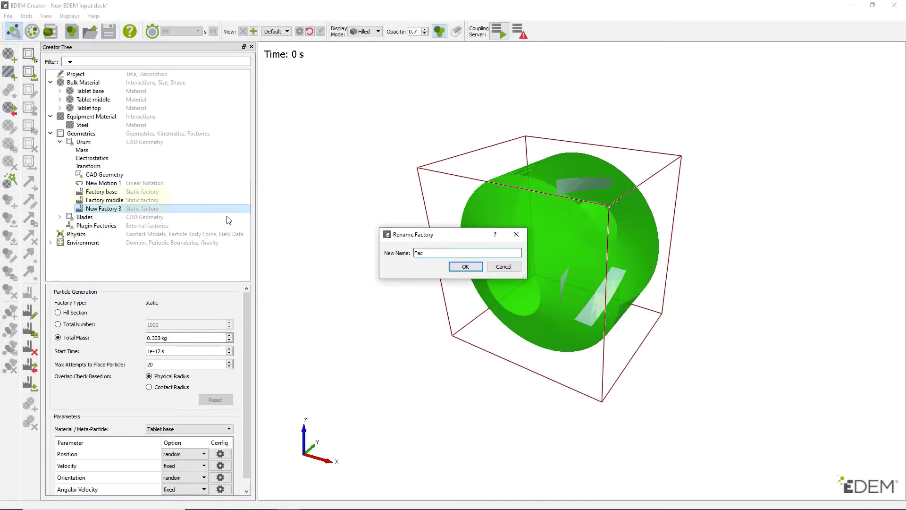
type("ctory")
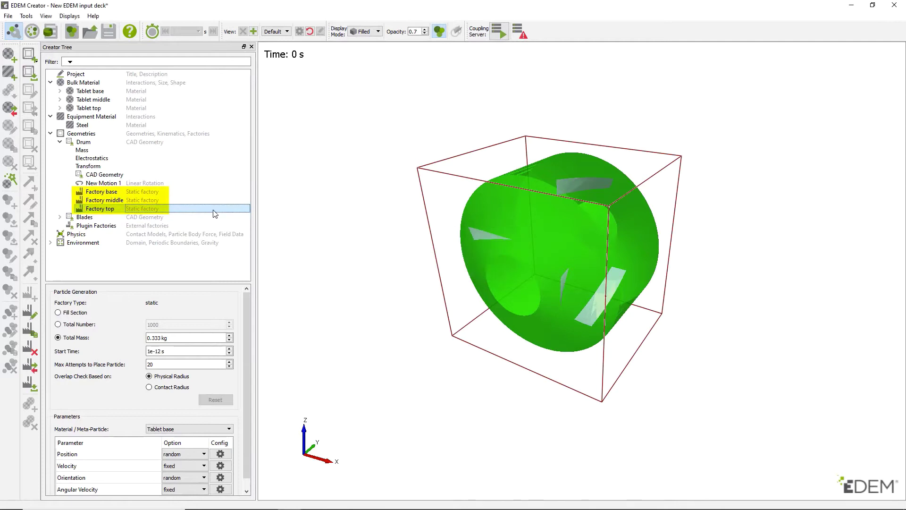
left_click_drag(161, 351, 141, 354)
type("0.")
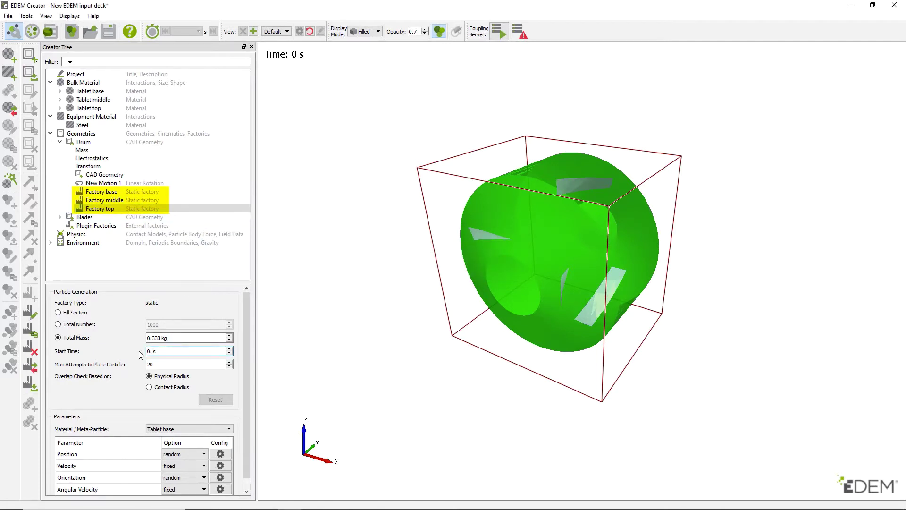
type("5")
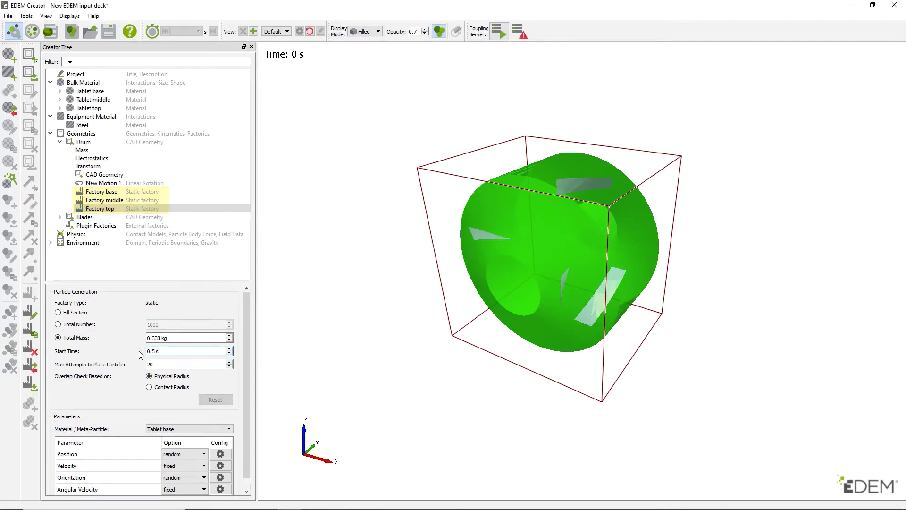
Keep Hertz-Mindlin (no slip) as the base model in the Physics contact chain
left_click(108, 235)
left_click(115, 410)
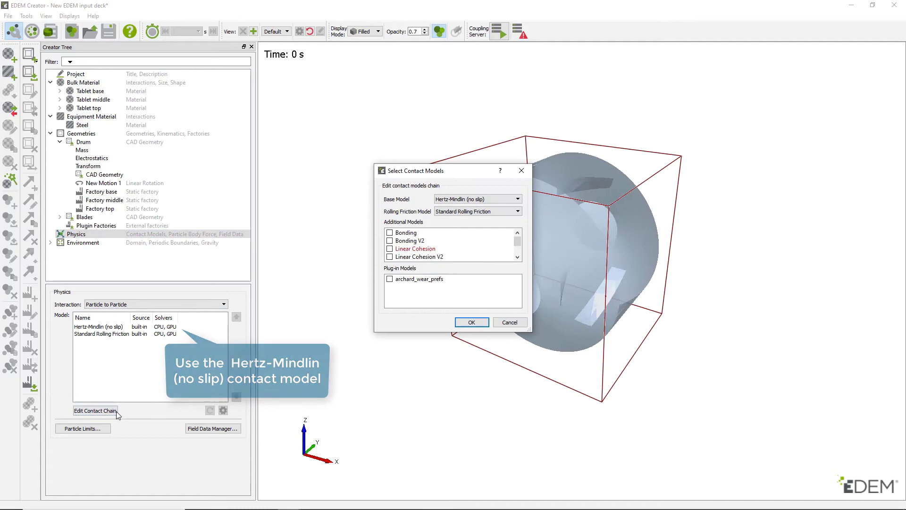
left_click(516, 199)
left_click(516, 199)
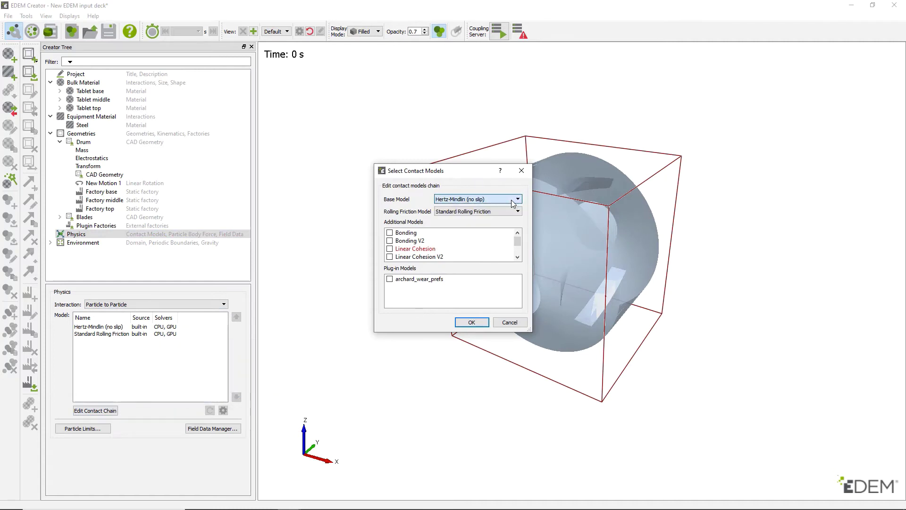
left_click(471, 322)
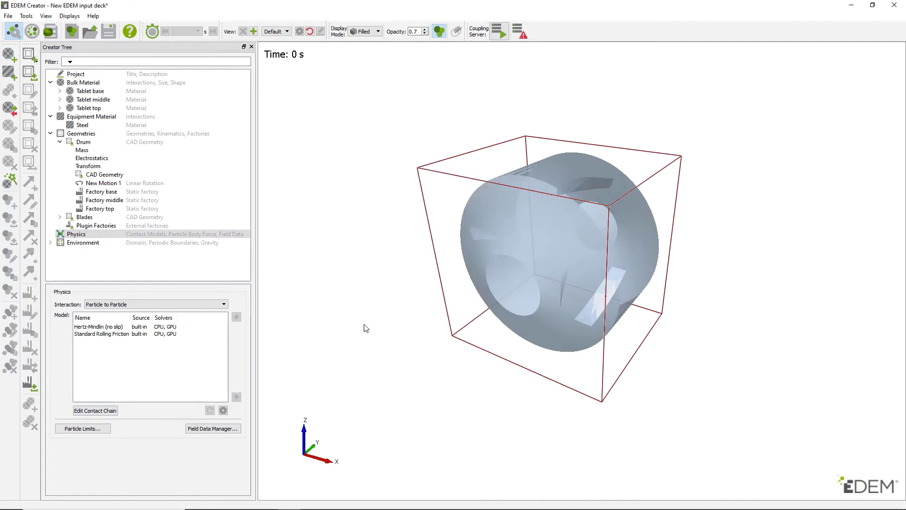
Switch the interaction to Particle to Geometry and review the Environment settings
left_click(222, 304)
left_click(211, 324)
left_click(51, 242)
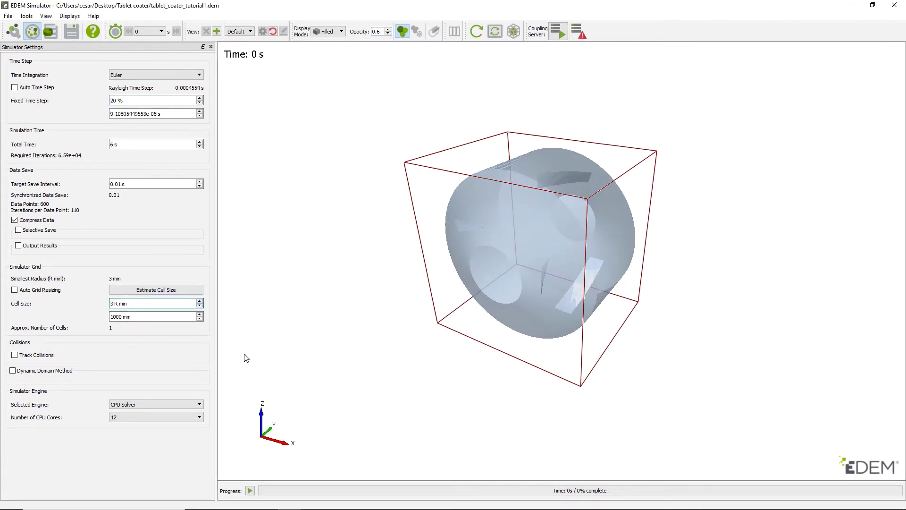
Keep the CPU solver, use 8 CPU cores, and start the 6 s simulation
left_click(199, 404)
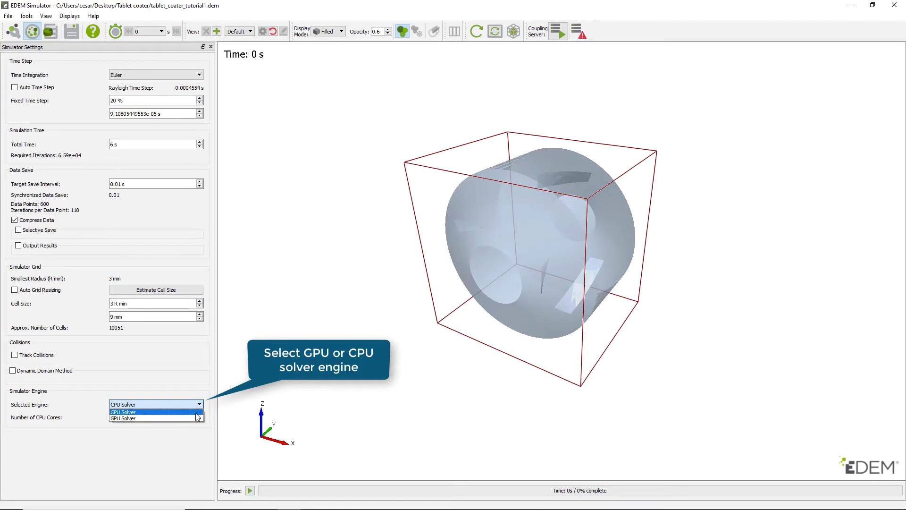
left_click(199, 410)
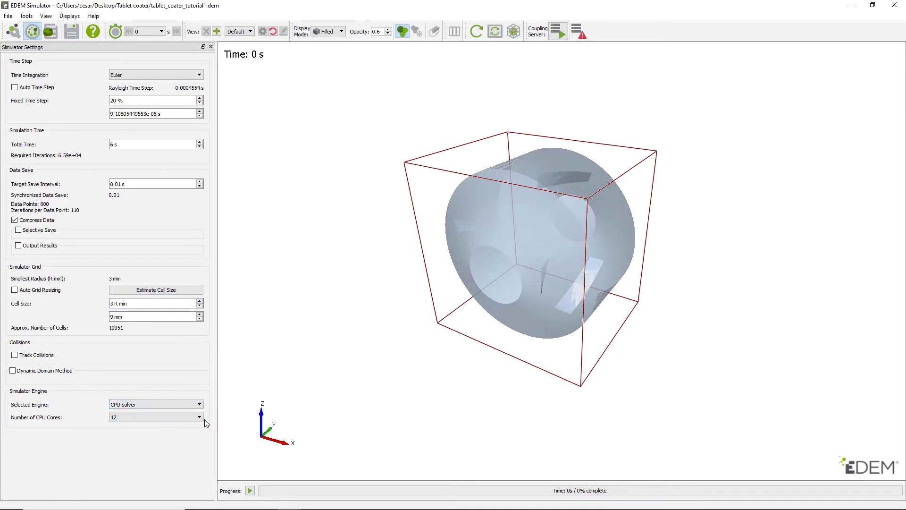
left_click(200, 417)
left_click(158, 456)
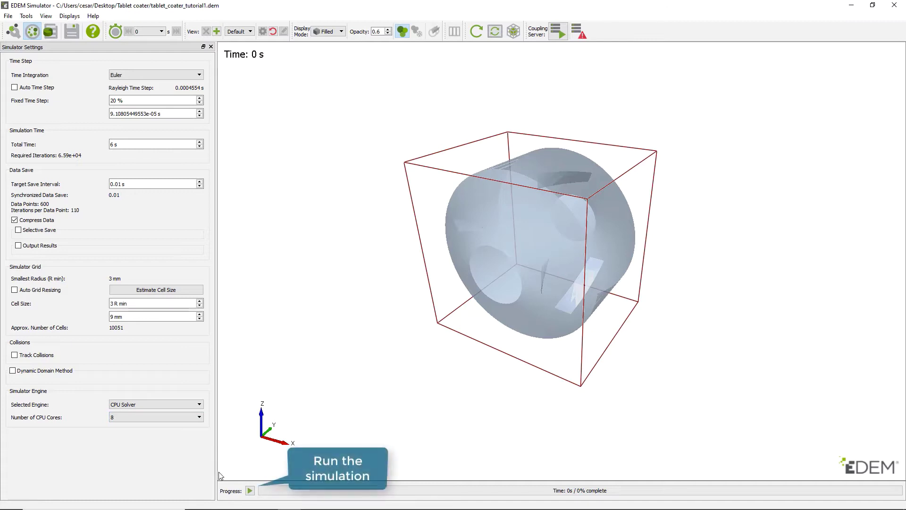
left_click(250, 491)
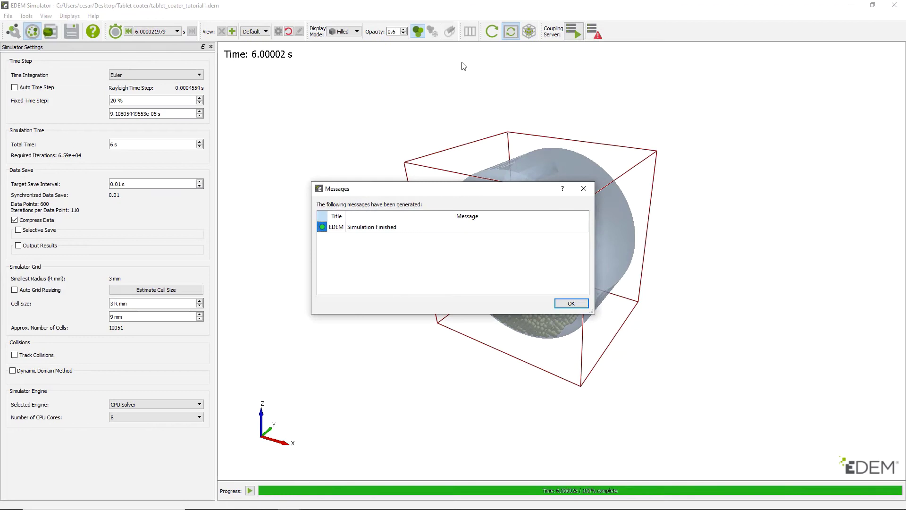
Dismiss the Simulation Finished message and switch to EDEM Analyst
left_click(571, 303)
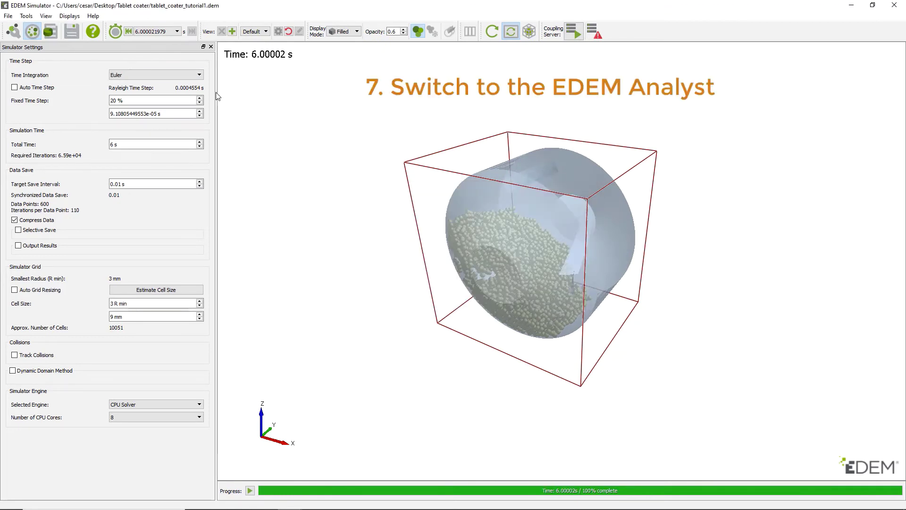
left_click(48, 35)
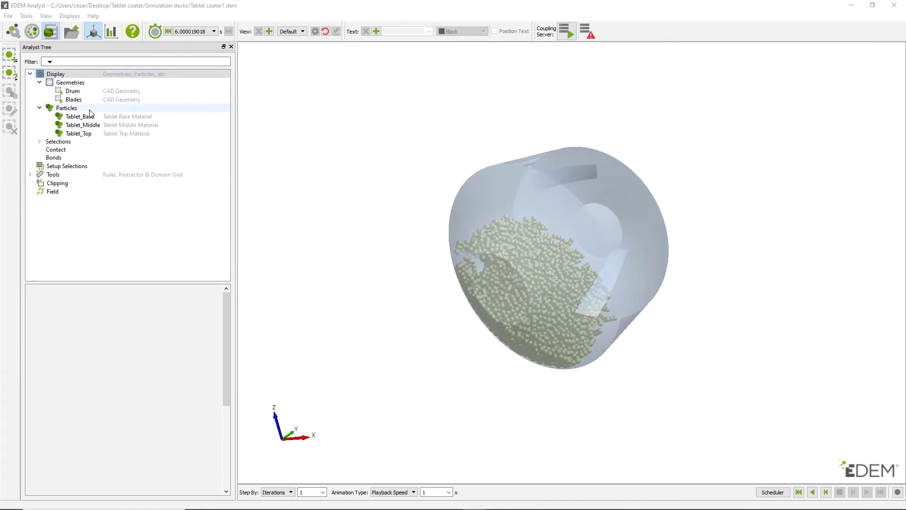
Colour Tablet_Base particles orange using User color 2
left_click(100, 118)
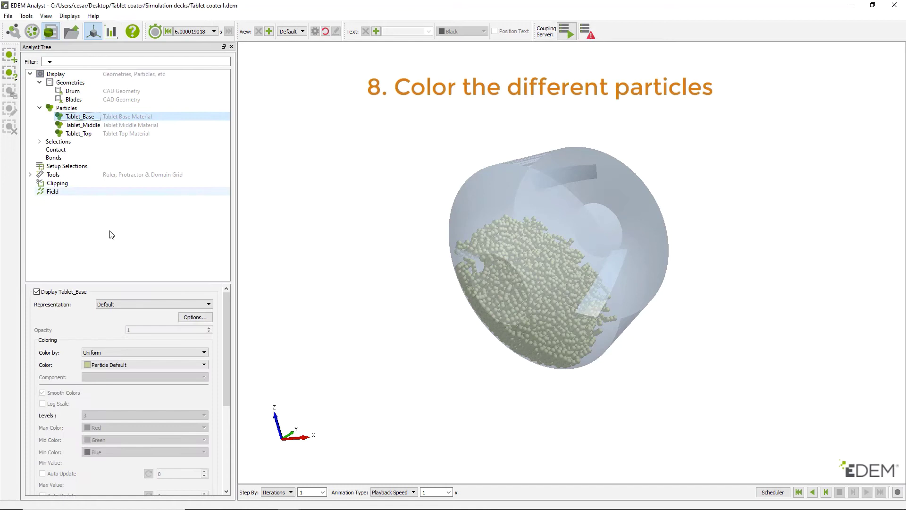
left_click(206, 366)
scroll(203, 414, "down", 2)
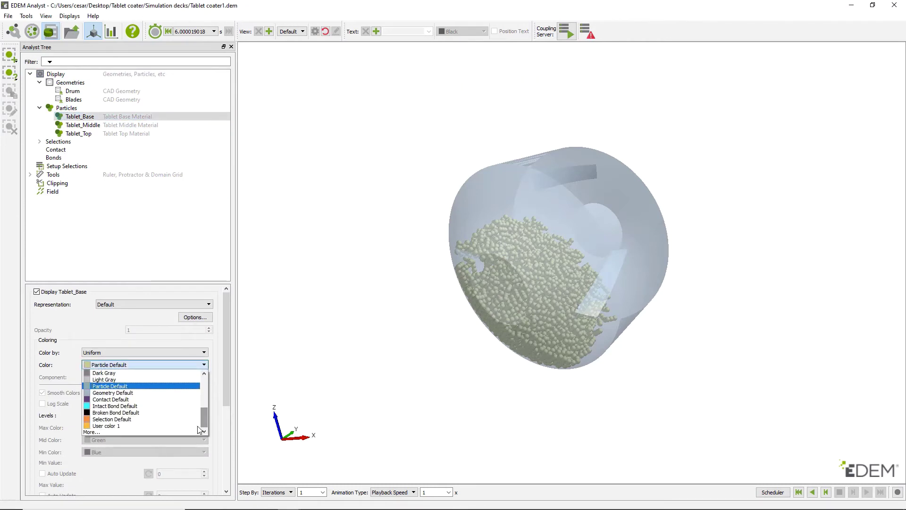
left_click(188, 429)
double_click(374, 299)
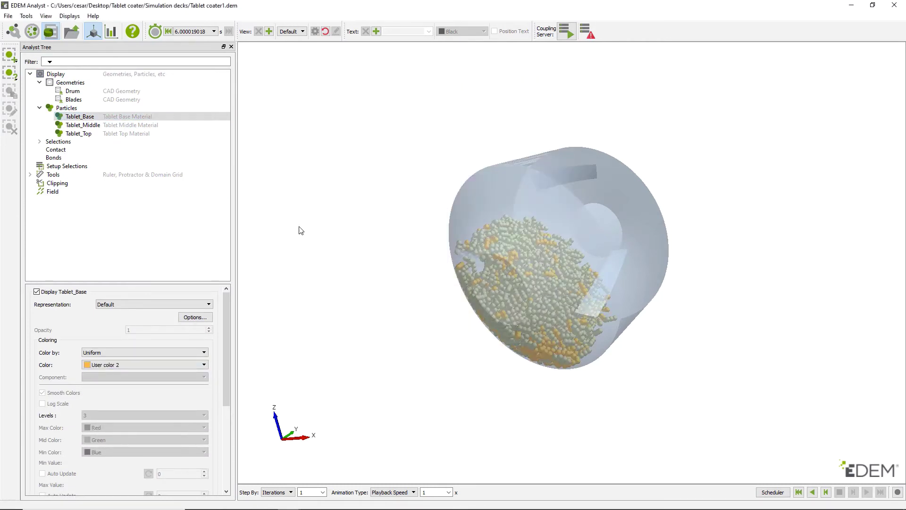
Colour Tablet_Middle particles dark blue
left_click(115, 125)
left_click(198, 364)
left_click(108, 430)
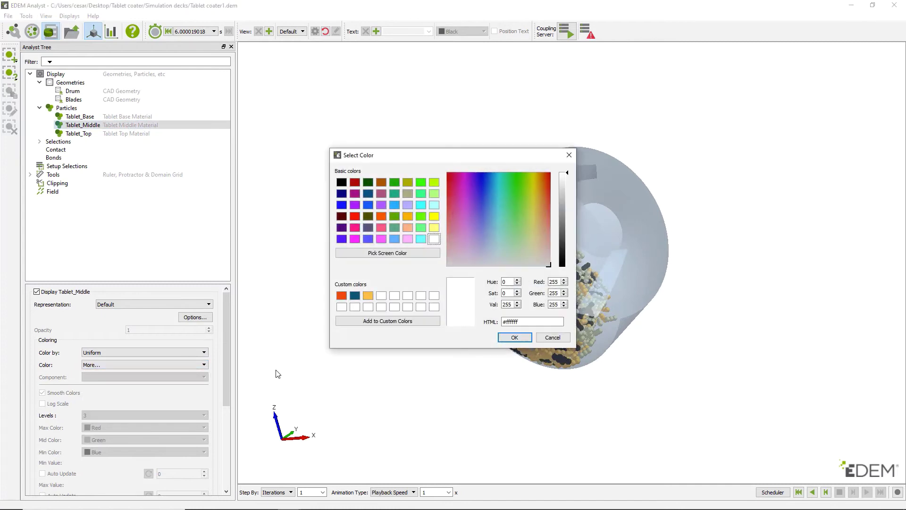
double_click(354, 295)
Colour Tablet_Top particles red using User color 4
left_click(78, 133)
left_click(163, 364)
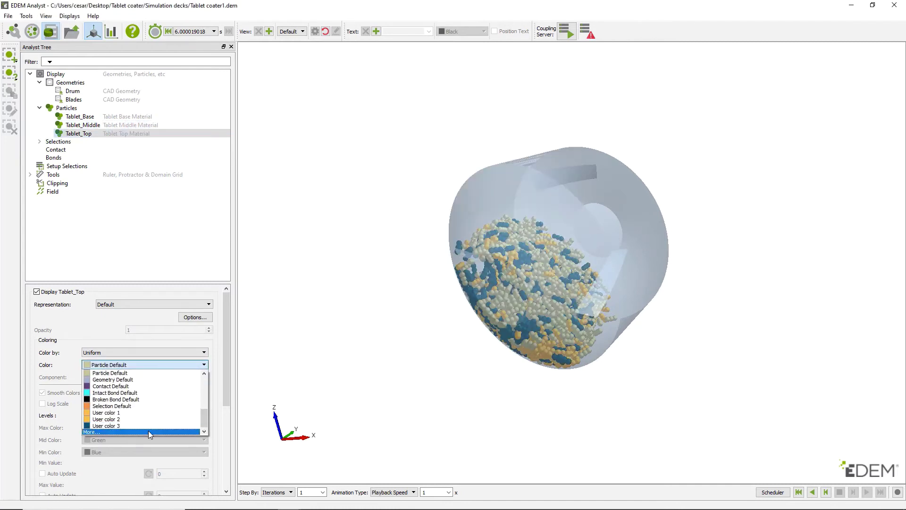
left_click(148, 430)
double_click(342, 294)
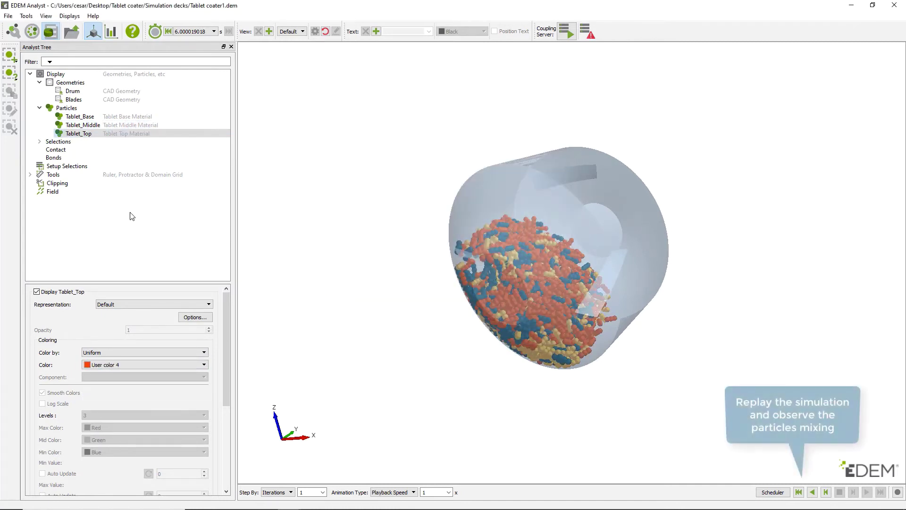
Rewind the replay to the first time step and play it through
left_click(798, 492)
left_click(853, 493)
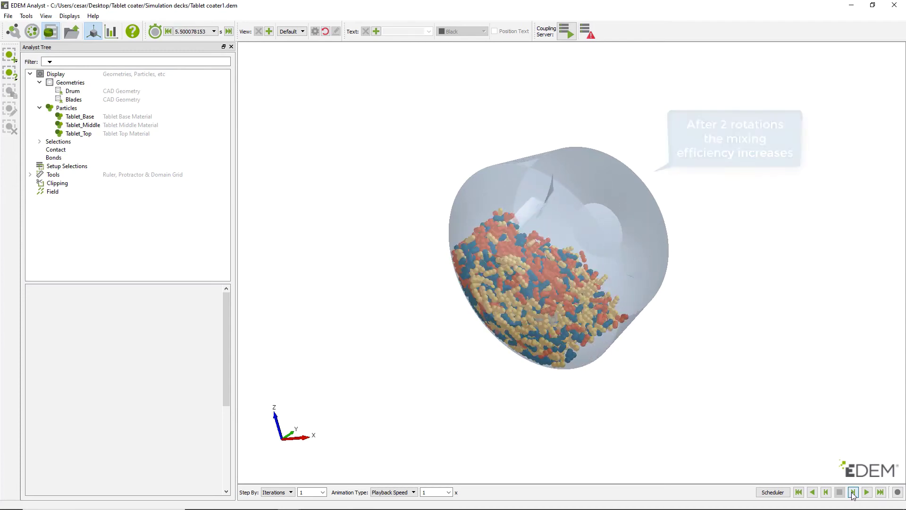
Add a Grid Bin Group selection under Setup Selections
right_click(94, 169)
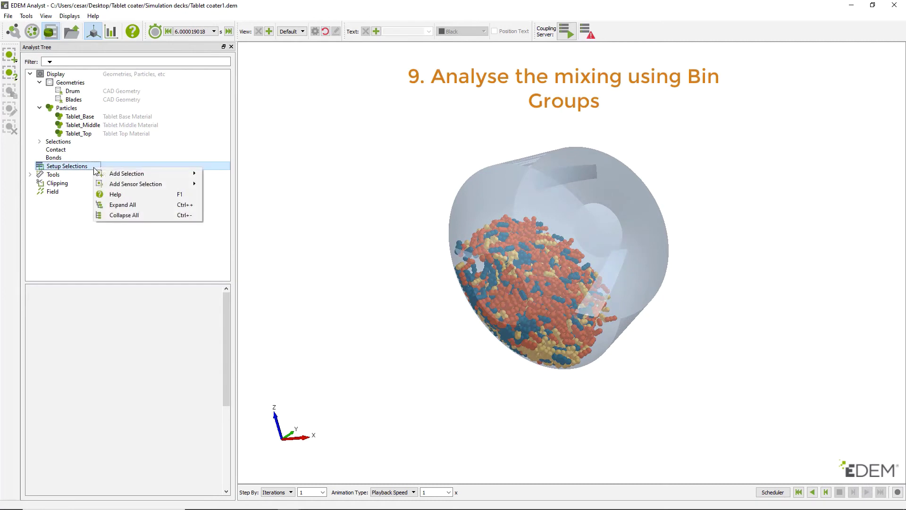
mouse_move(166, 174)
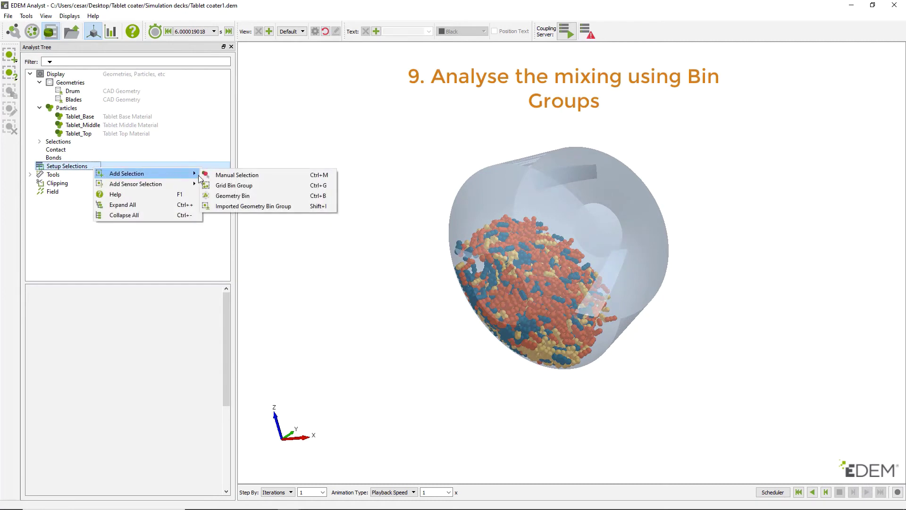
left_click(270, 187)
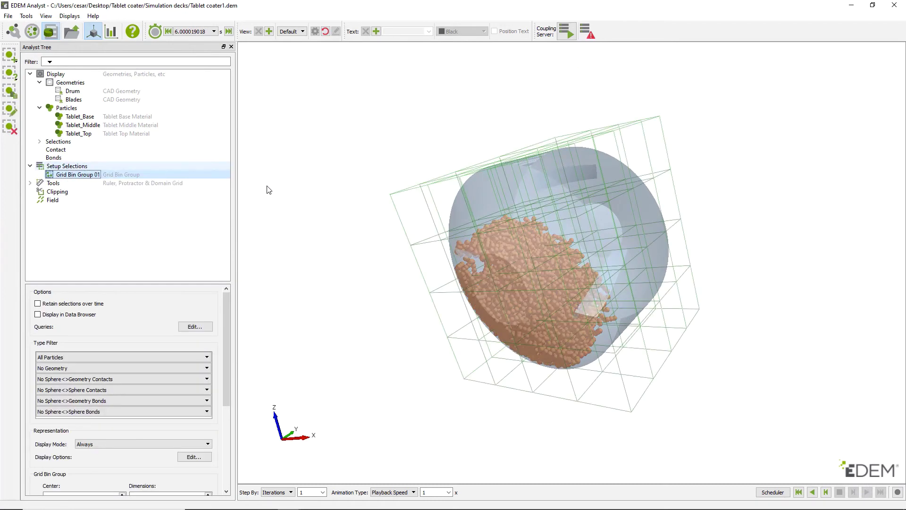
Turn on display of all particles and apply it to every particle type
left_click(68, 108)
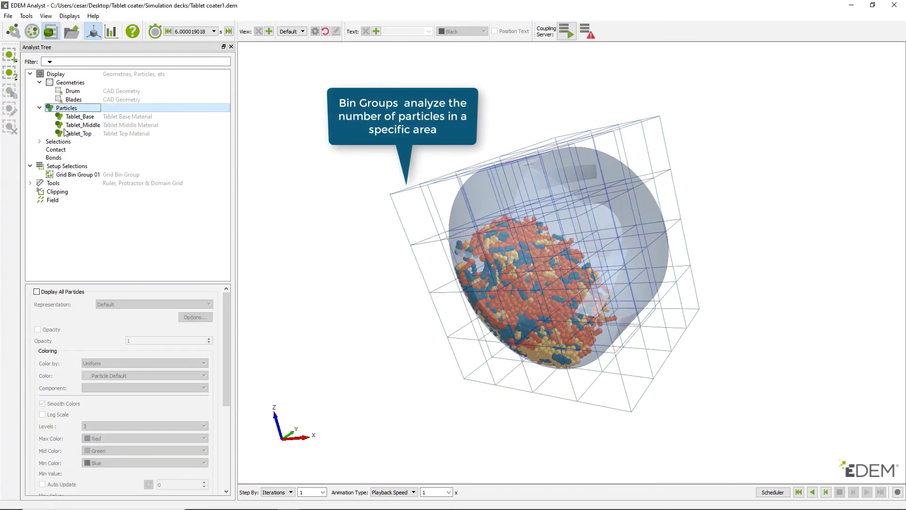
left_click(37, 292)
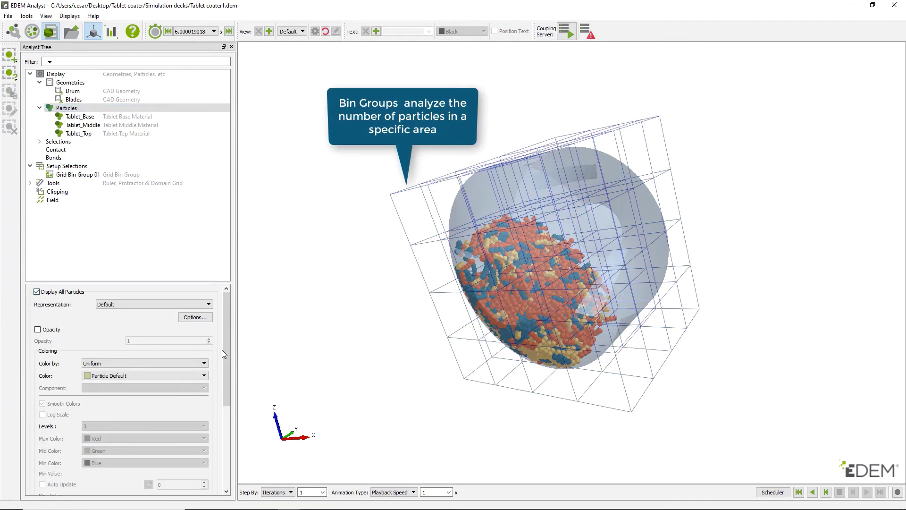
scroll(222, 352, "down", 5)
left_click(198, 432)
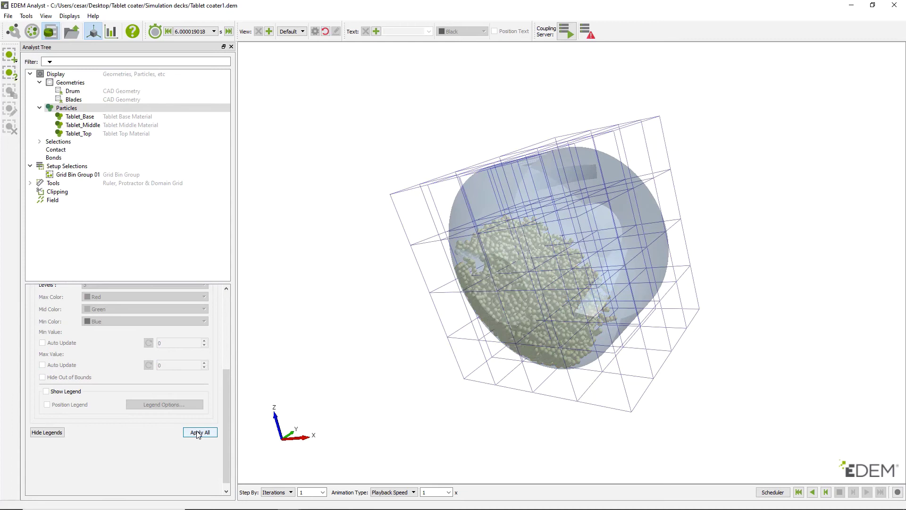
Divide Grid Bin Group 01 into 10 × 1 × 4 bins, shown only If Populated
left_click(94, 175)
left_click_drag(345, 270, 519, 226)
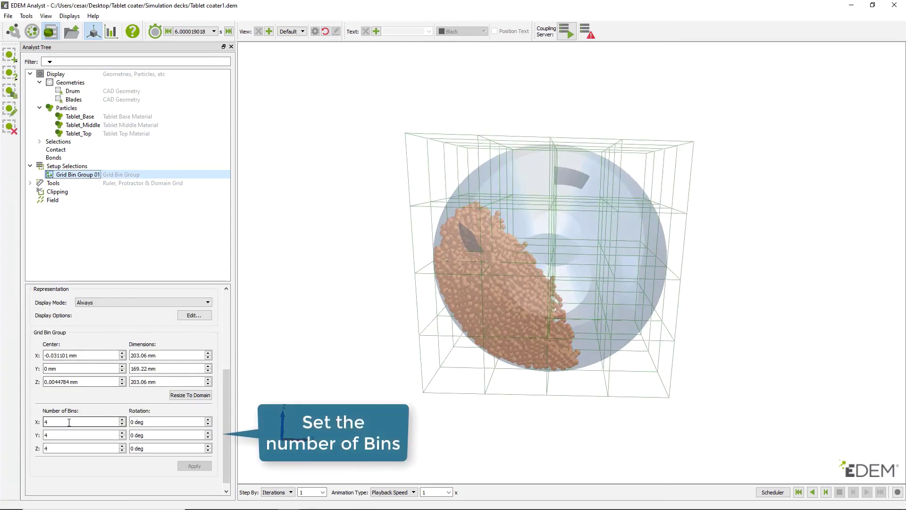
double_click(46, 421)
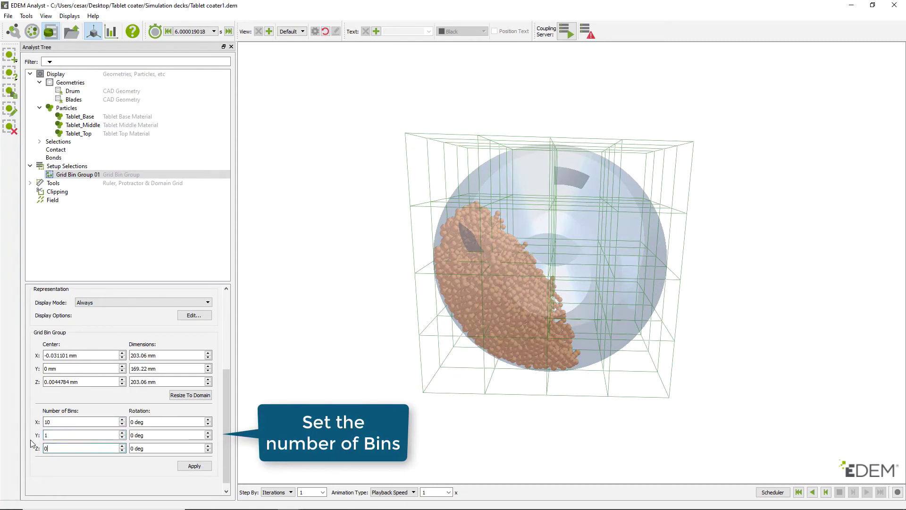
left_click(194, 466)
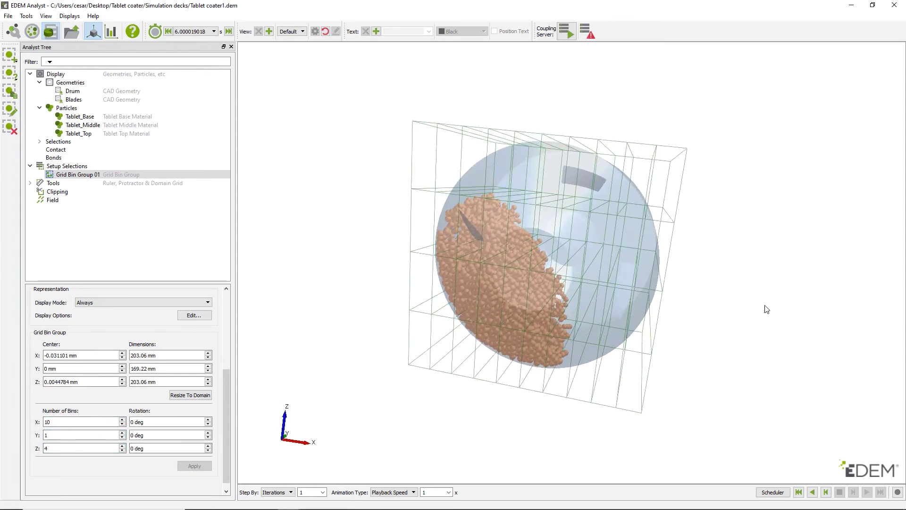
left_click_drag(764, 307, 613, 243)
left_click(209, 302)
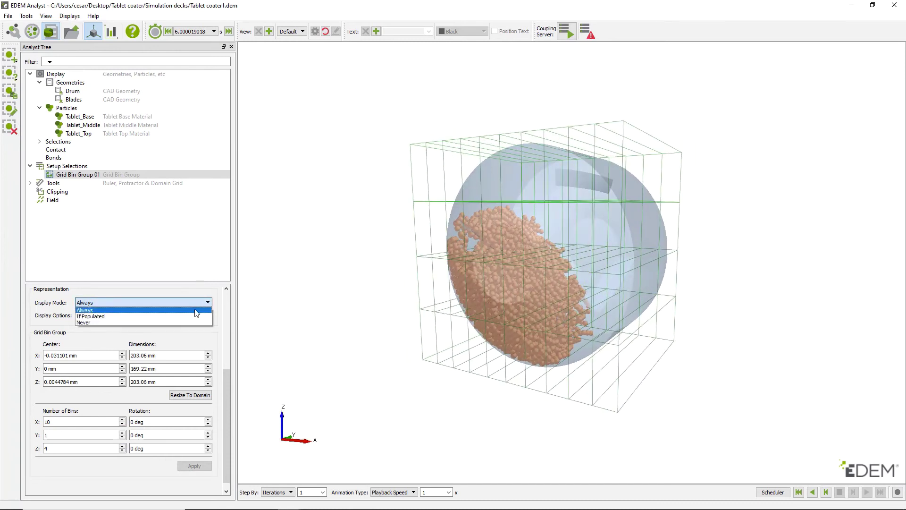
left_click(192, 315)
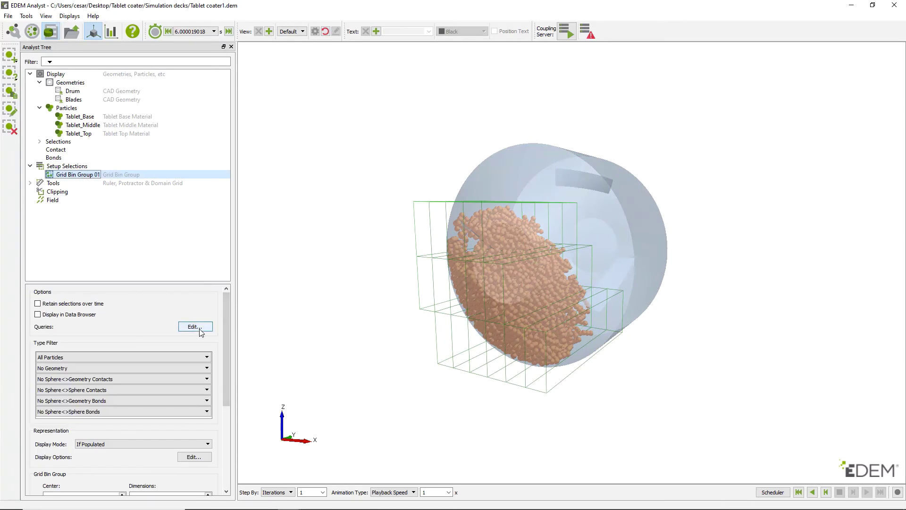
Add Number of Particles queries for Tablet_Base, Tablet_Middle and Tablet_Top to the bin group
left_click(194, 326)
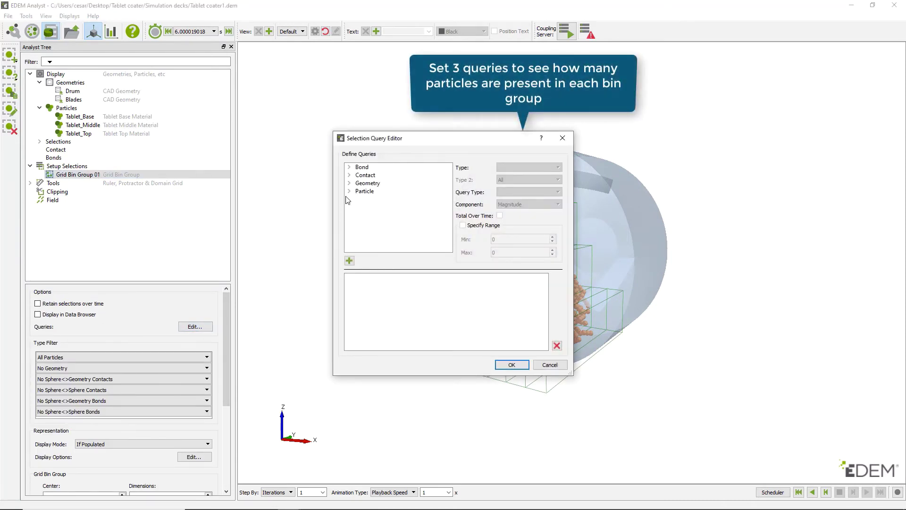
left_click(349, 191)
scroll(391, 203, "down", 4)
left_click(402, 183)
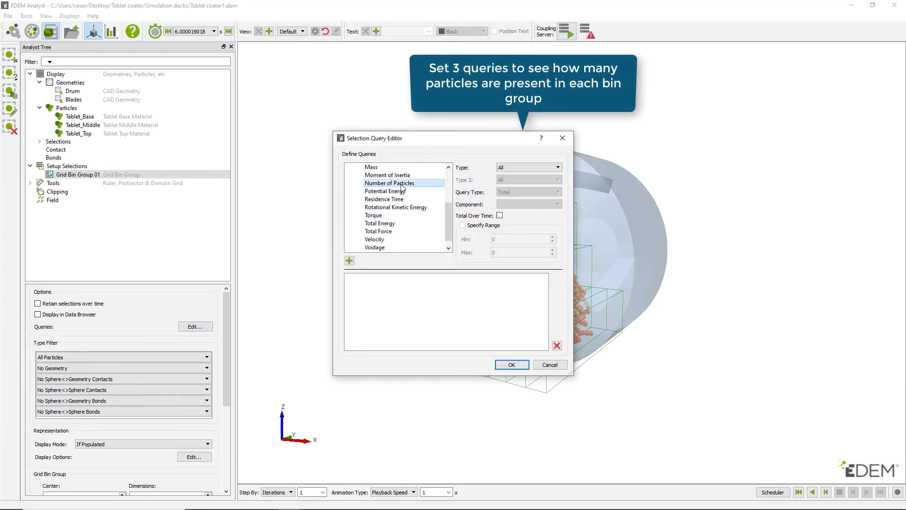
left_click(558, 168)
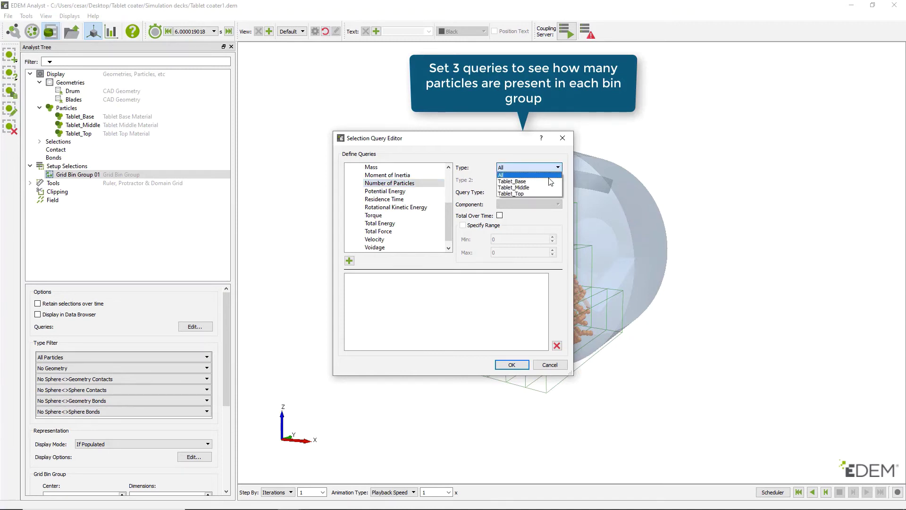
left_click(528, 181)
left_click(349, 260)
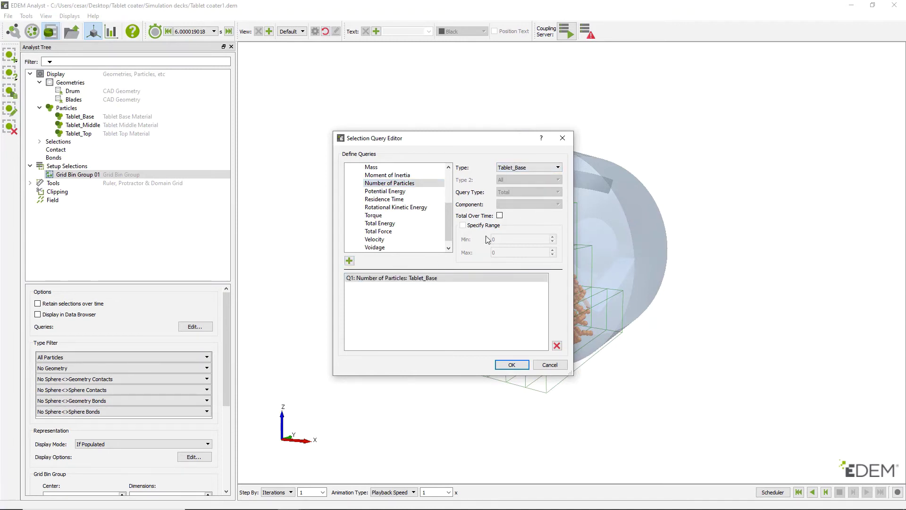
left_click(542, 169)
left_click(349, 260)
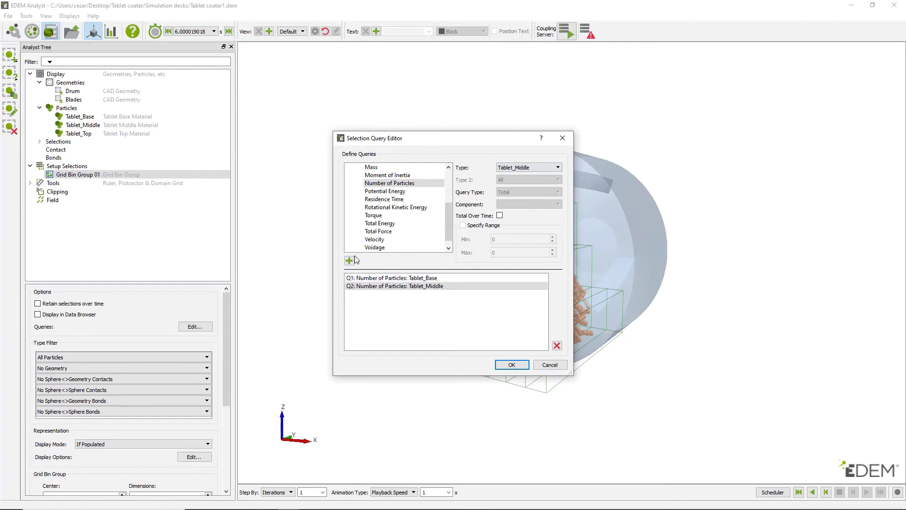
left_click(511, 183)
left_click(349, 261)
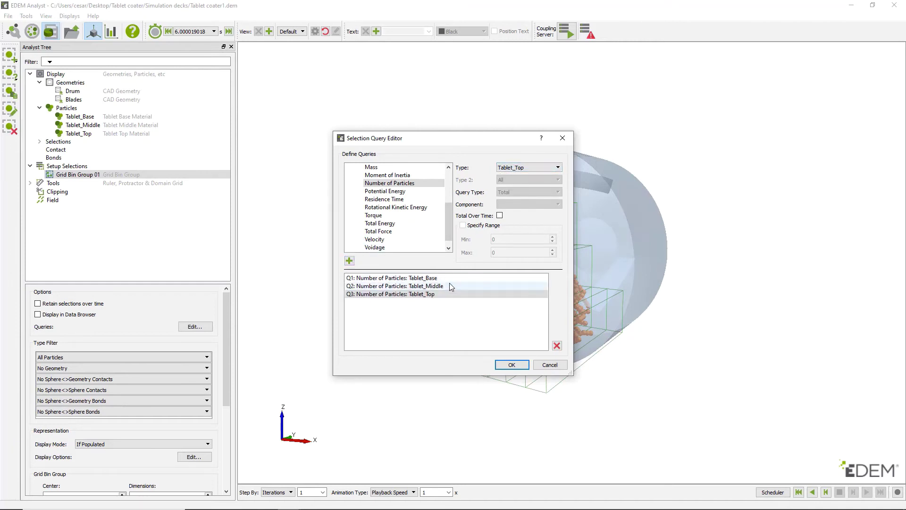
left_click(501, 366)
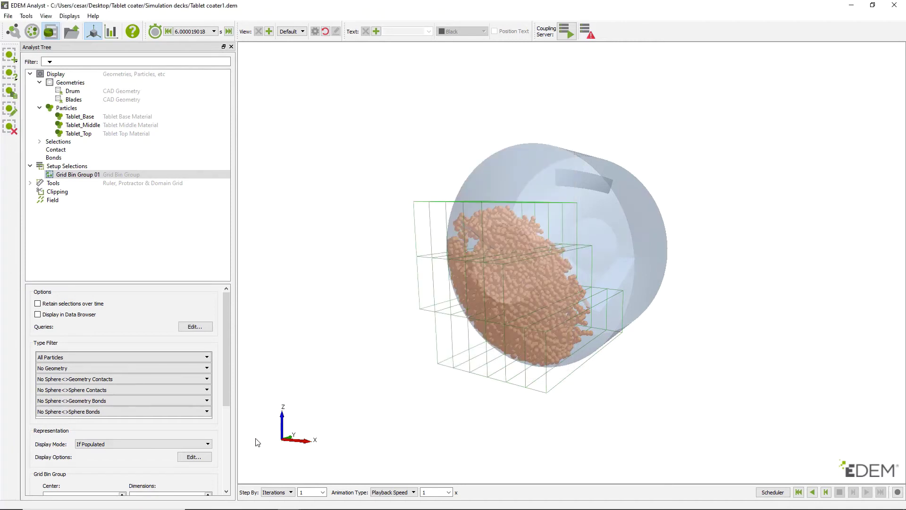
Colour the bins by Q1 (Tablet_Base count) on a 0–45 legend scale
left_click(209, 458)
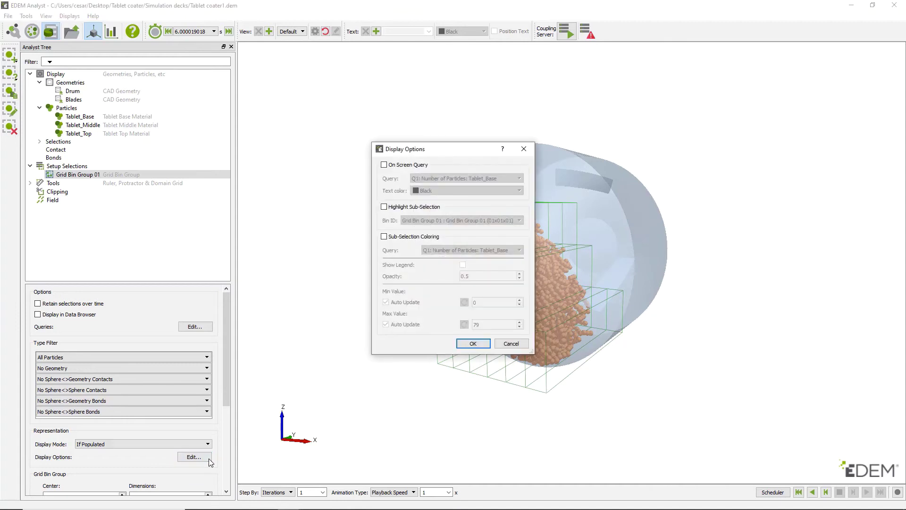
left_click(384, 236)
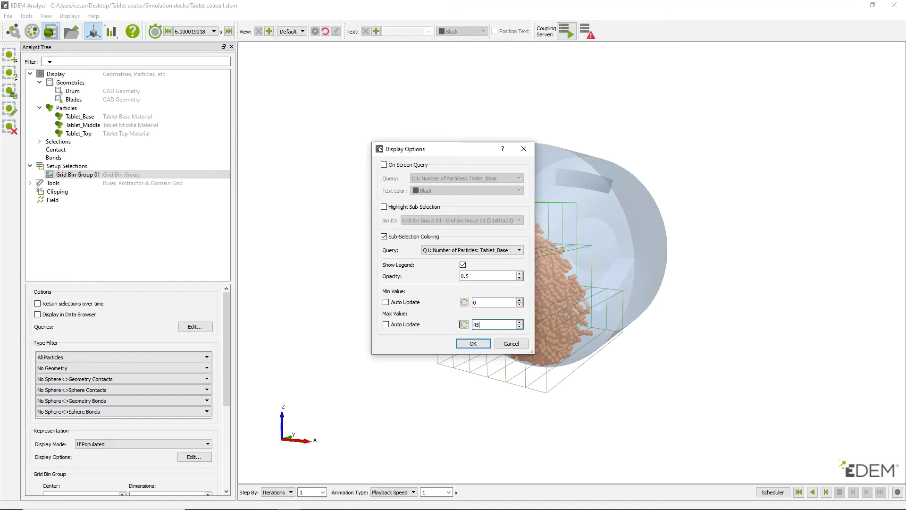
left_click(457, 345)
left_click_drag(542, 428, 511, 102)
Replay from time zero to watch Tablet_Base bin counts, then reopen the Selection Query Editor
left_click(799, 492)
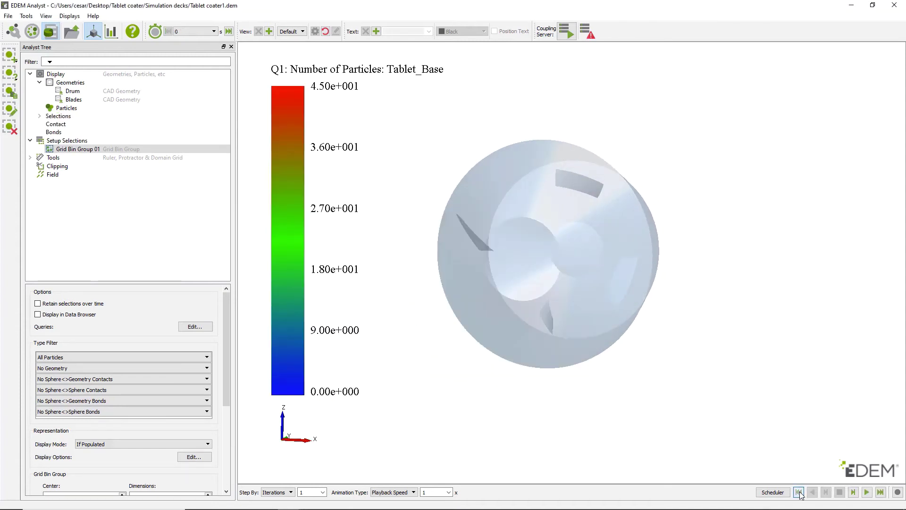
left_click(855, 493)
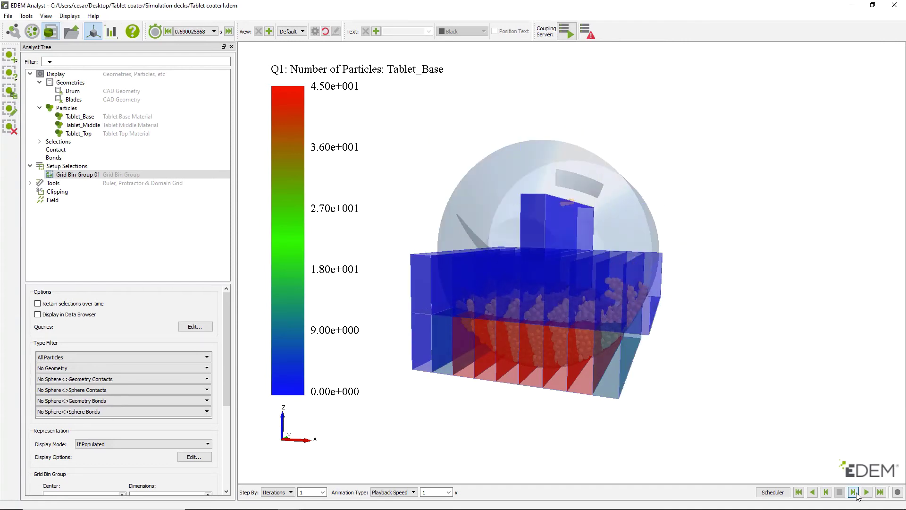
left_click(867, 492)
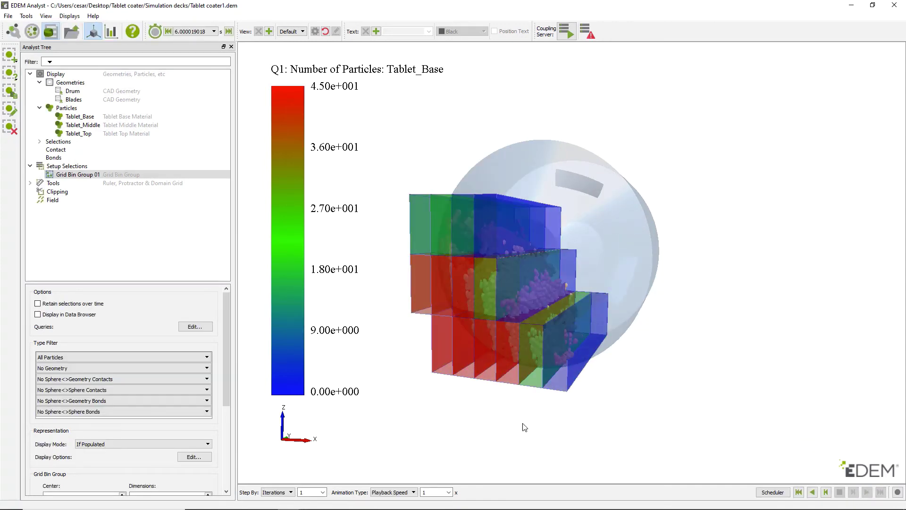
left_click(211, 327)
Label each bin on screen with the Q2 Tablet_Middle particle count
left_click(382, 285)
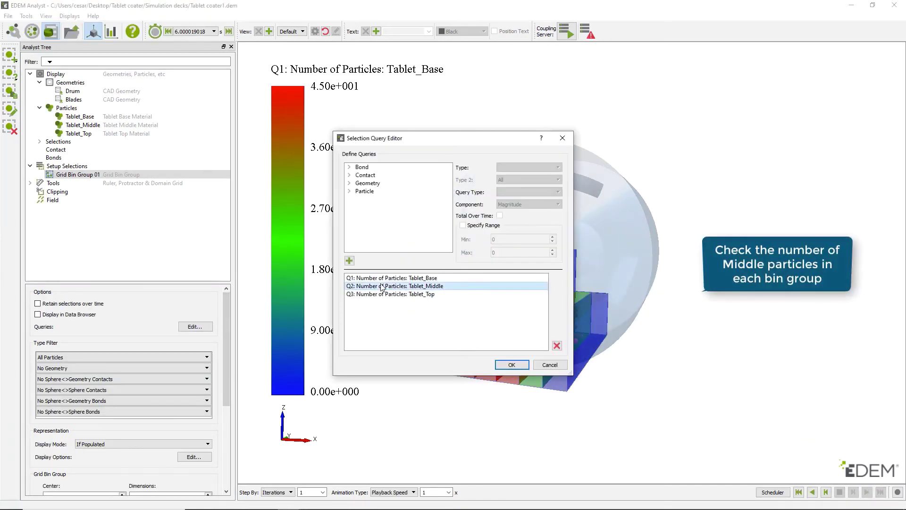
left_click(519, 368)
left_click(207, 457)
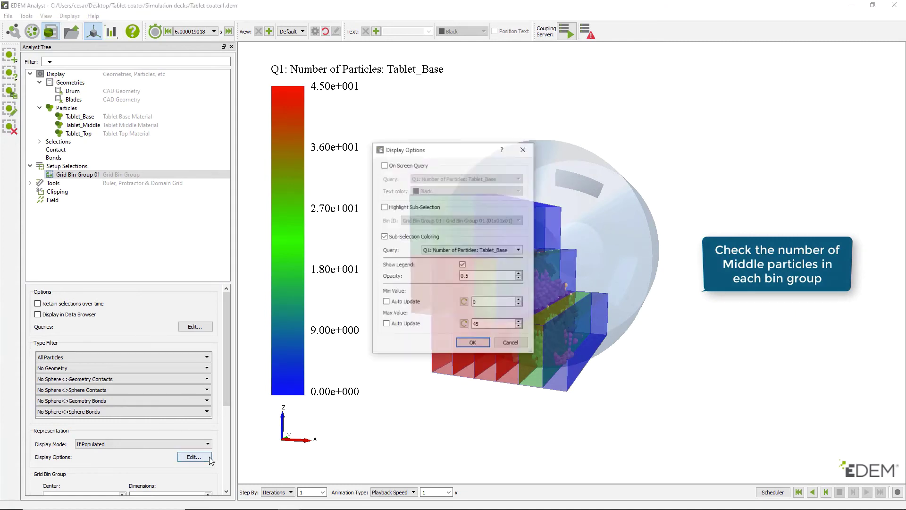
left_click(383, 165)
left_click(465, 179)
left_click(453, 193)
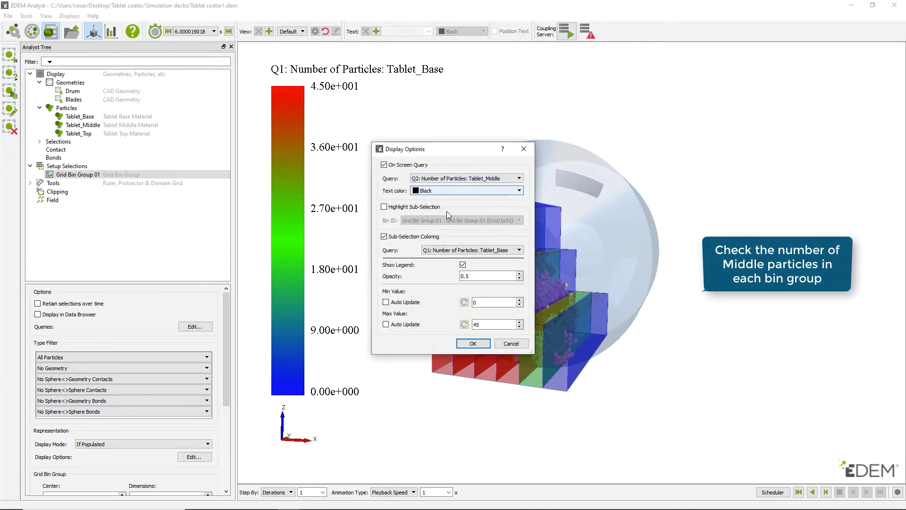
left_click(473, 343)
Set Grid Bin Group 01's display mode to Never to hide the bins
scroll(472, 405, "up", 2)
left_click_drag(474, 405, 479, 384)
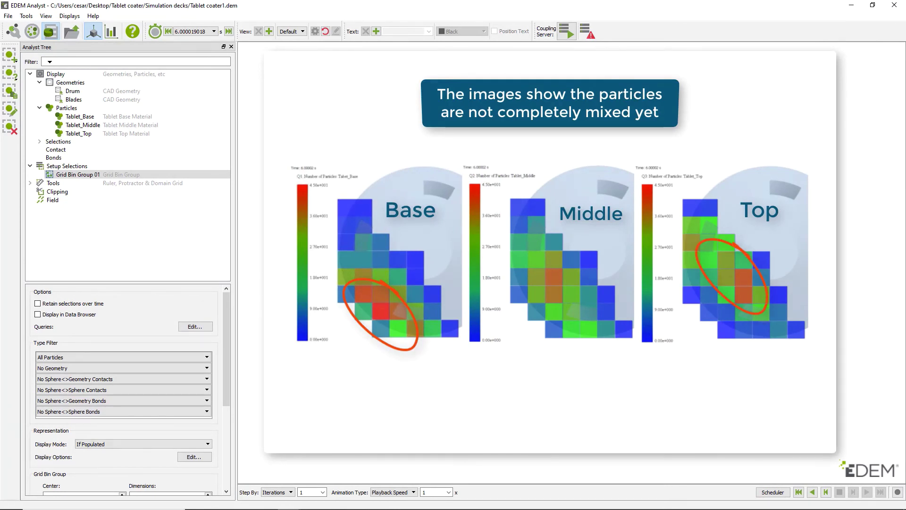
left_click(203, 444)
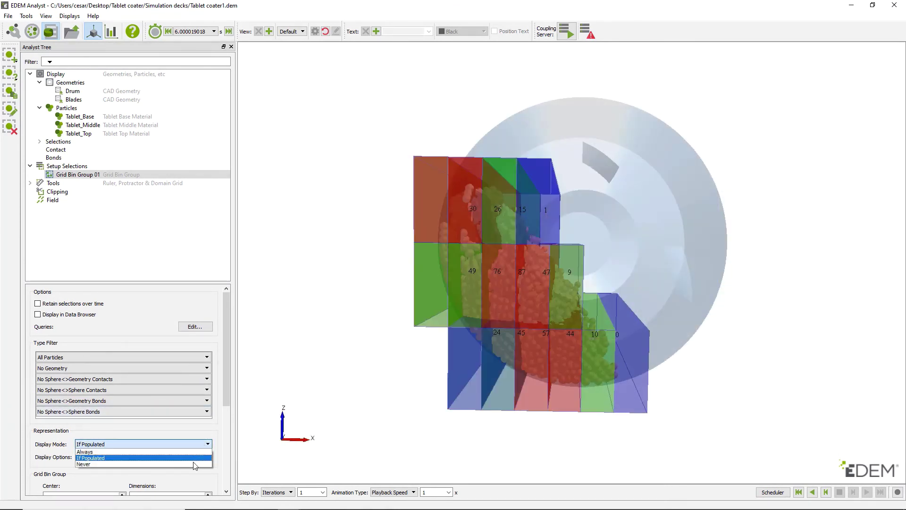
left_click(195, 464)
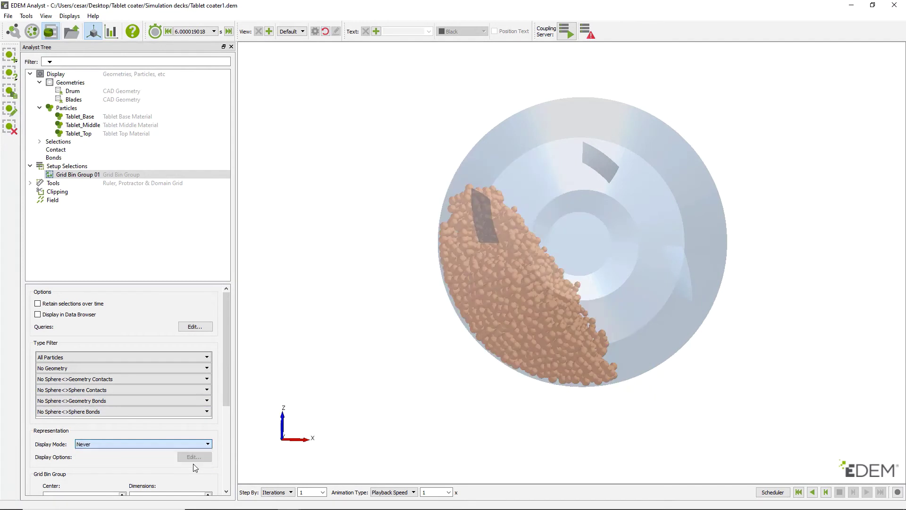
Start a new line graph of contacts between Tablet_Base and Tablet_Top
left_click(111, 31)
left_click(86, 63)
left_click(253, 132)
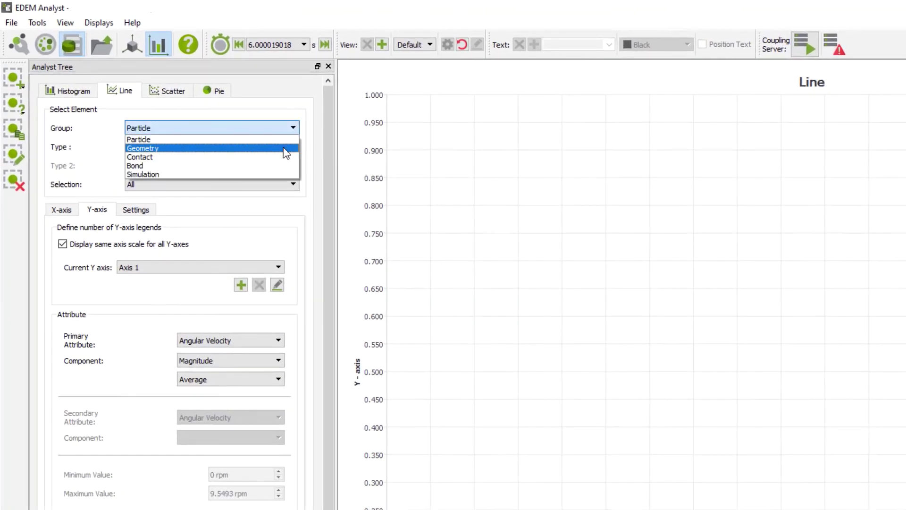
left_click(276, 156)
left_click(293, 148)
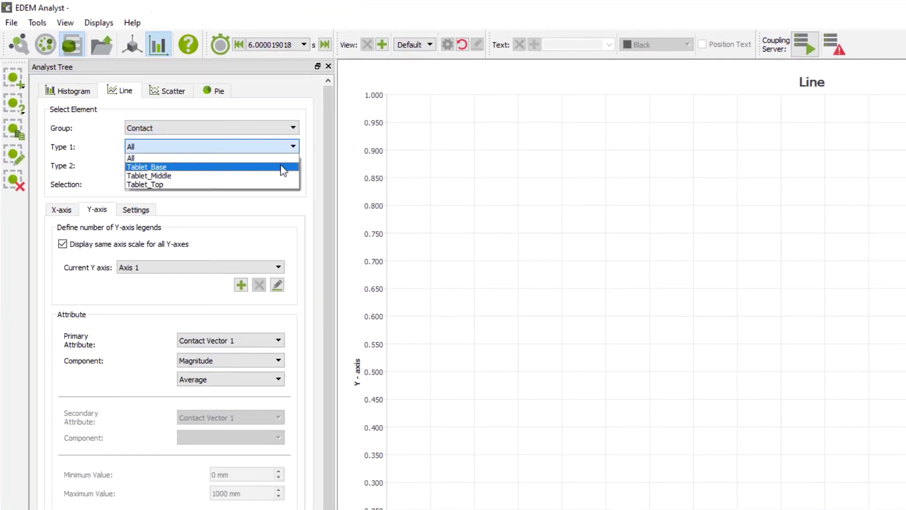
left_click(281, 167)
left_click(281, 165)
left_click(251, 204)
Plot Number of Contacts Total on the y-axis with a user-defined maximum of 800
left_click(61, 210)
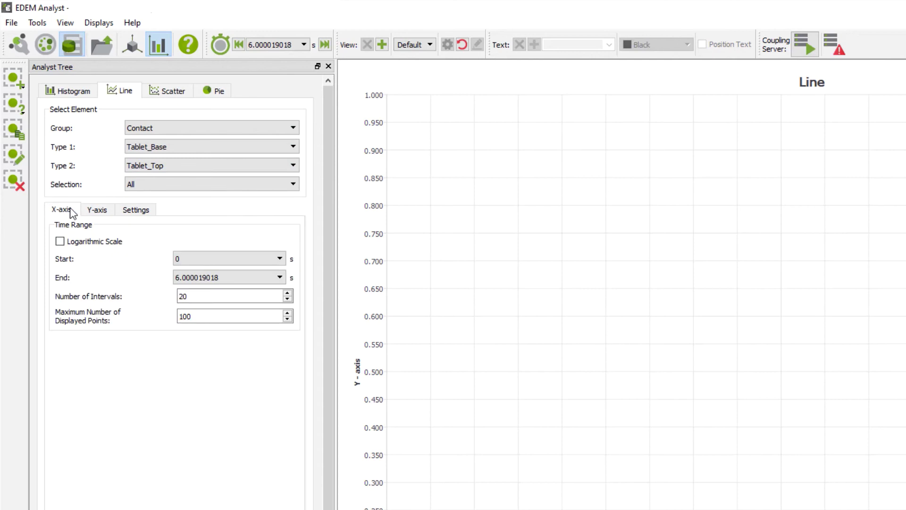
left_click(97, 210)
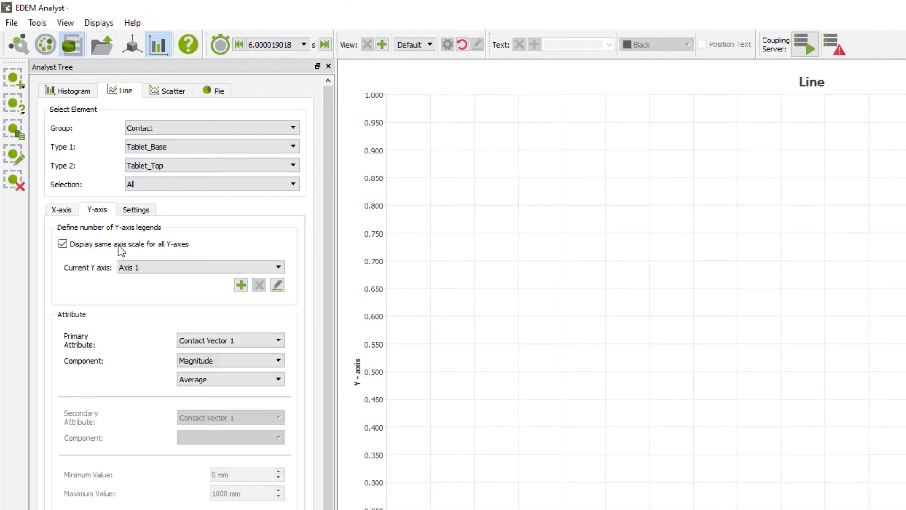
left_click(251, 337)
left_click(245, 398)
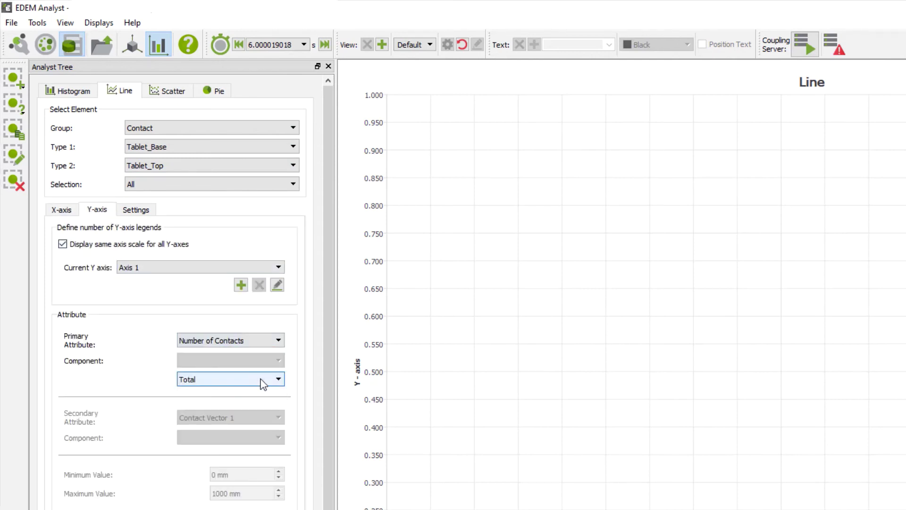
left_click(152, 206)
left_click(62, 245)
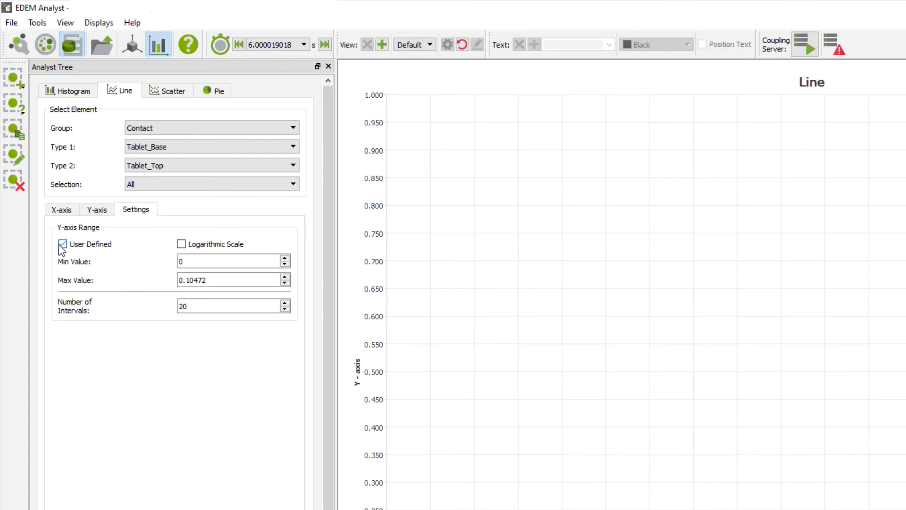
triple_click(215, 279)
type("800")
key("Return")
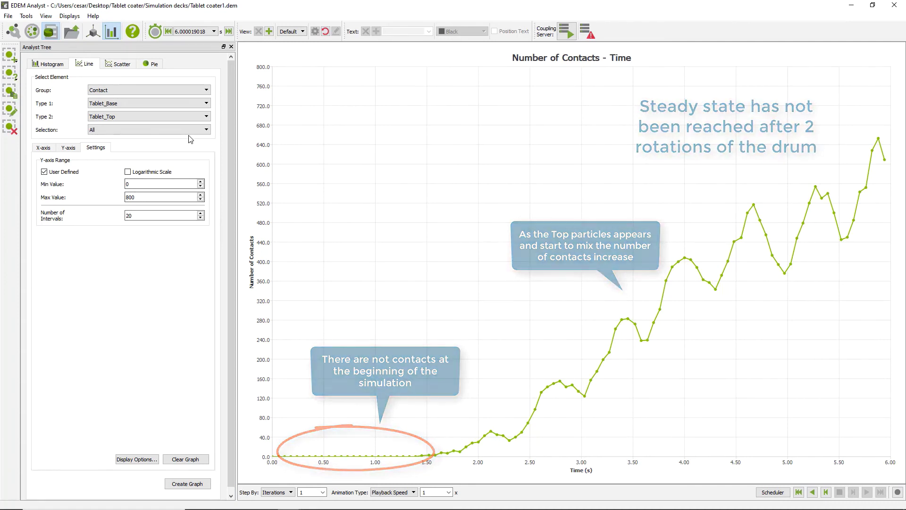
Graph Tablet_Base–Tablet_Middle contacts over time with a 0–1100 y-axis
left_click(189, 116)
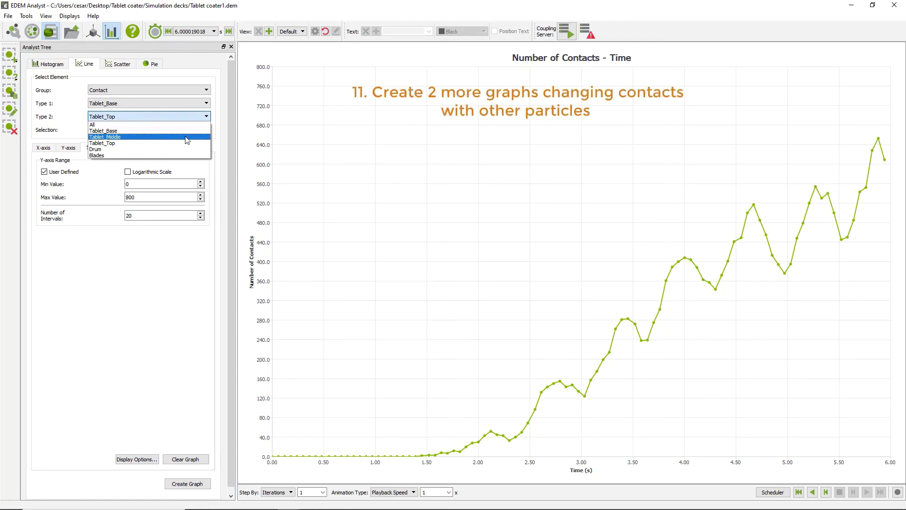
left_click(188, 137)
left_click(183, 484)
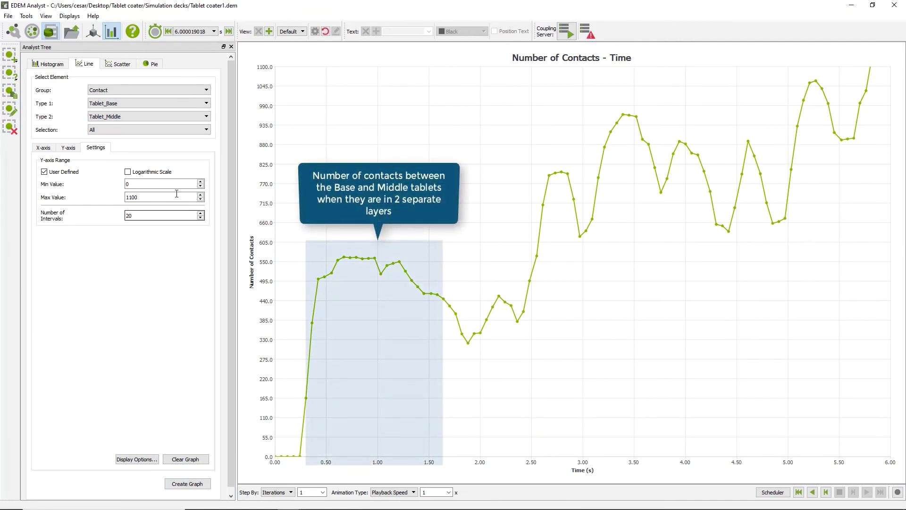
Graph Tablet_Base–Tablet_Base contacts over time with a 0–2000 y-axis
left_click(206, 118)
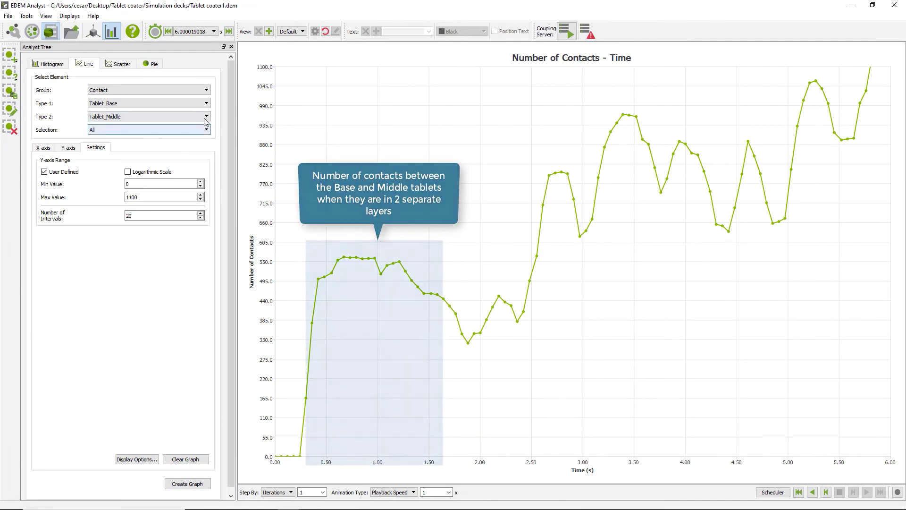
left_click(191, 144)
left_click(206, 116)
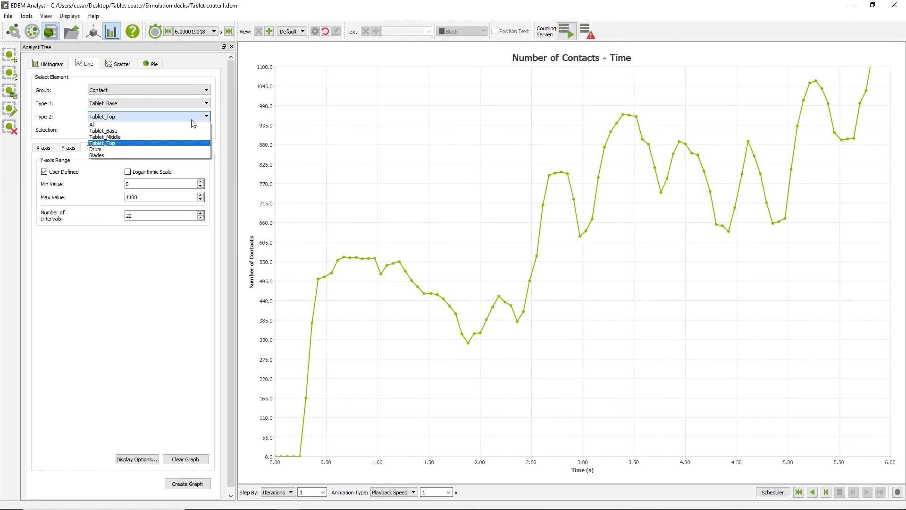
left_click(123, 131)
left_click(187, 484)
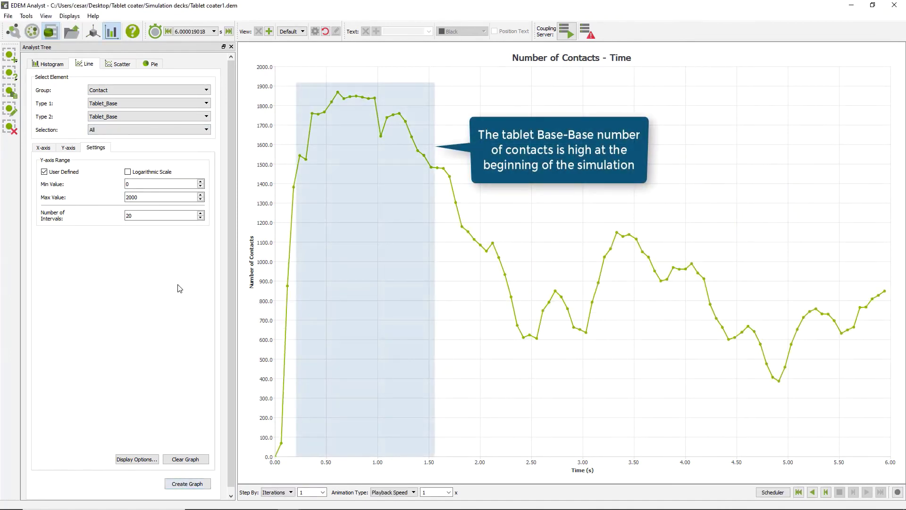
In the 3-D view, add Grid Bin Group 02 with 4 × 4 × 4 bins around the drum
left_click(94, 32)
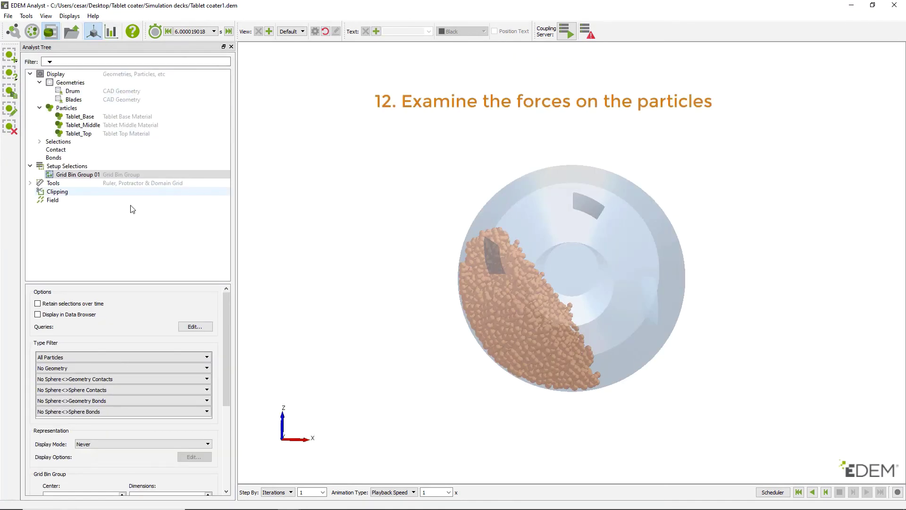
right_click(95, 167)
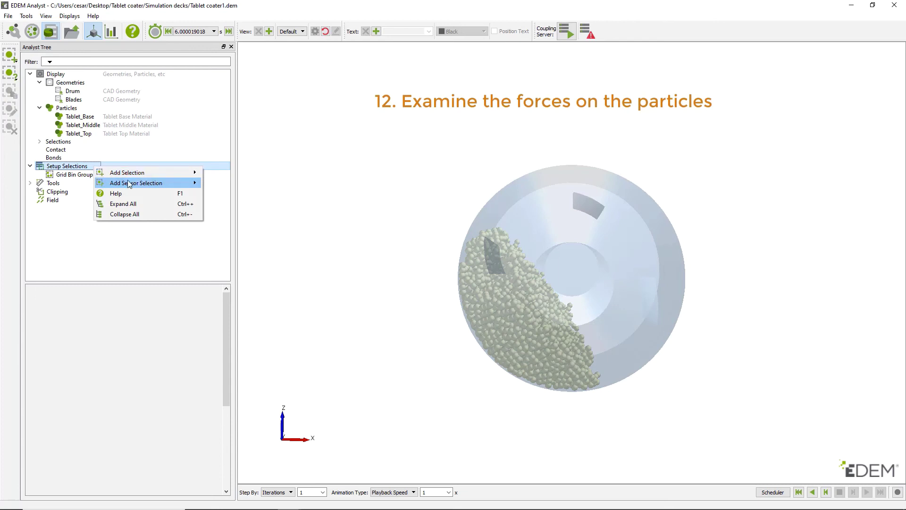
mouse_move(142, 187)
mouse_move(182, 173)
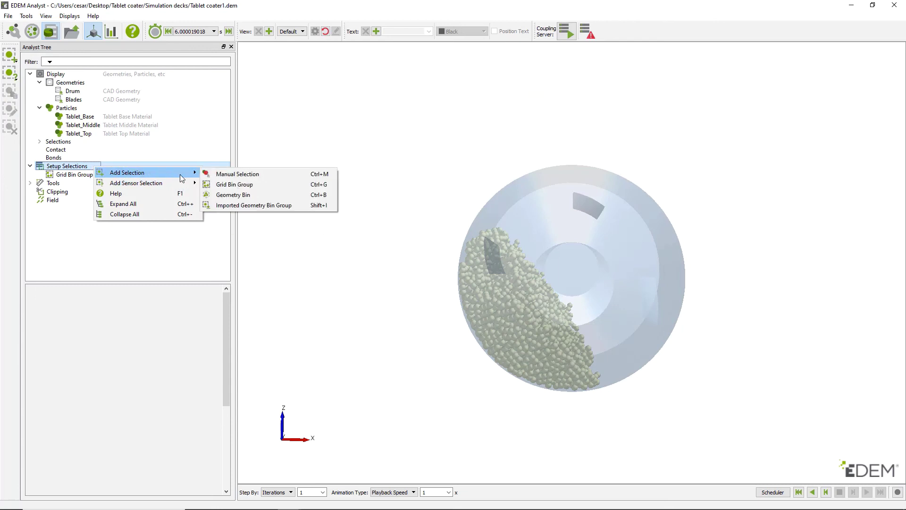
left_click(222, 184)
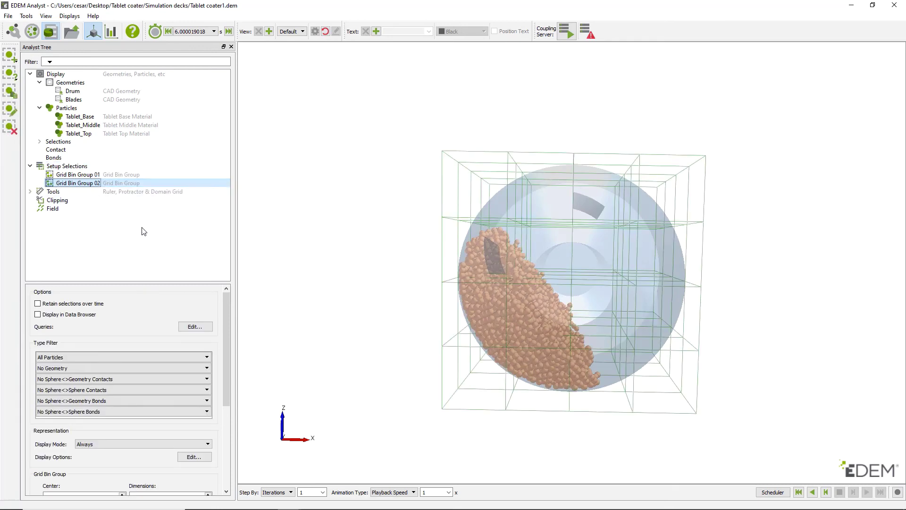
mouse_move(224, 304)
left_mouse_down()
mouse_move(224, 374)
mouse_move(231, 296)
left_mouse_up()
left_click(49, 447)
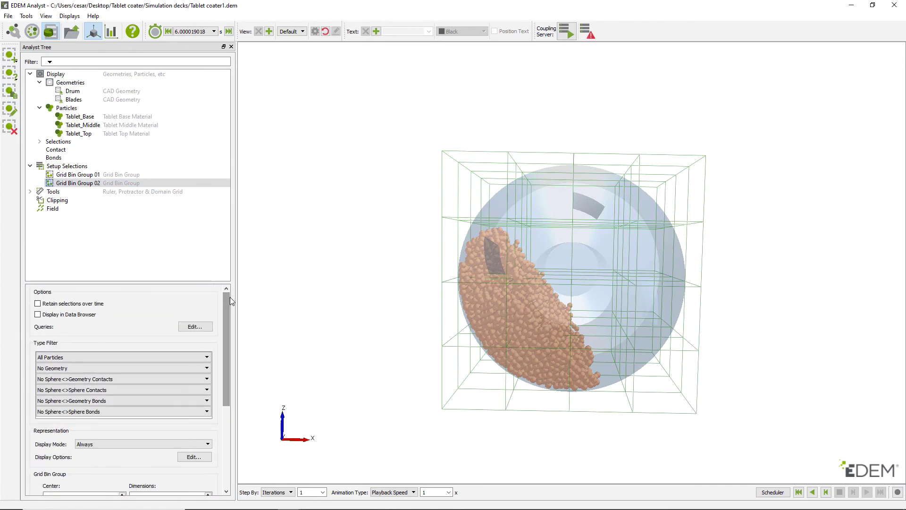
left_click_drag(355, 322, 378, 159)
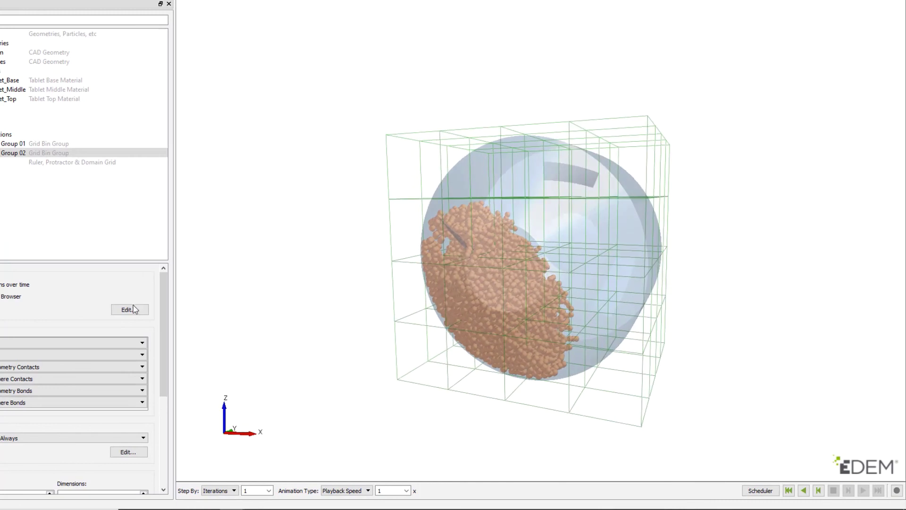
Add a Maximum Contact Normal Force query to Grid Bin Group 02
left_click(128, 309)
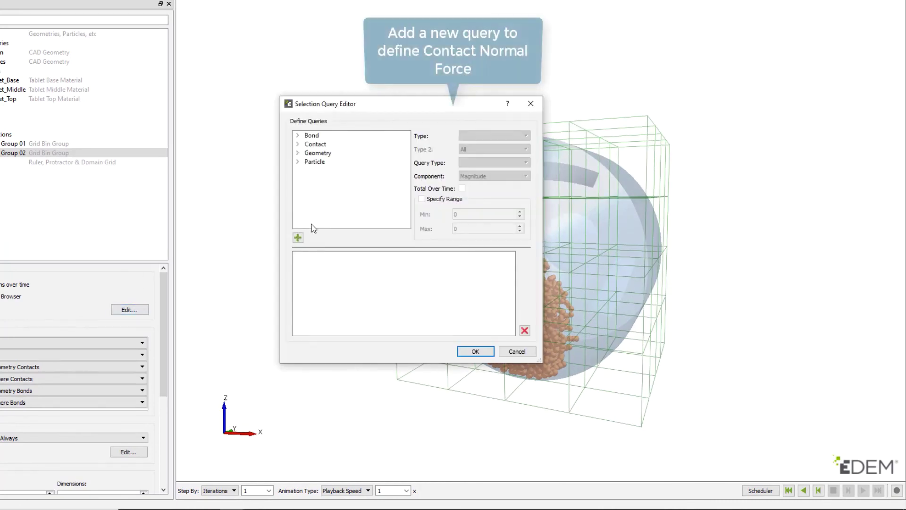
left_click(298, 144)
left_click(322, 171)
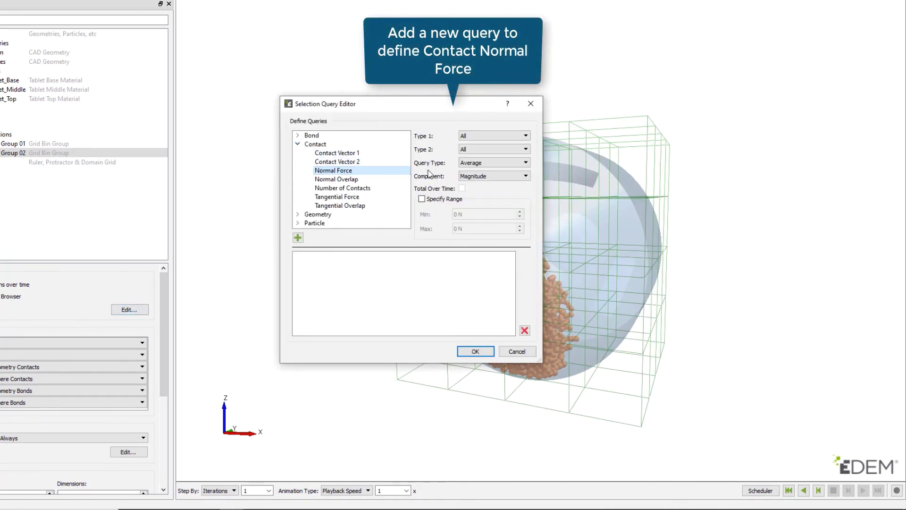
left_click(511, 162)
left_click(499, 184)
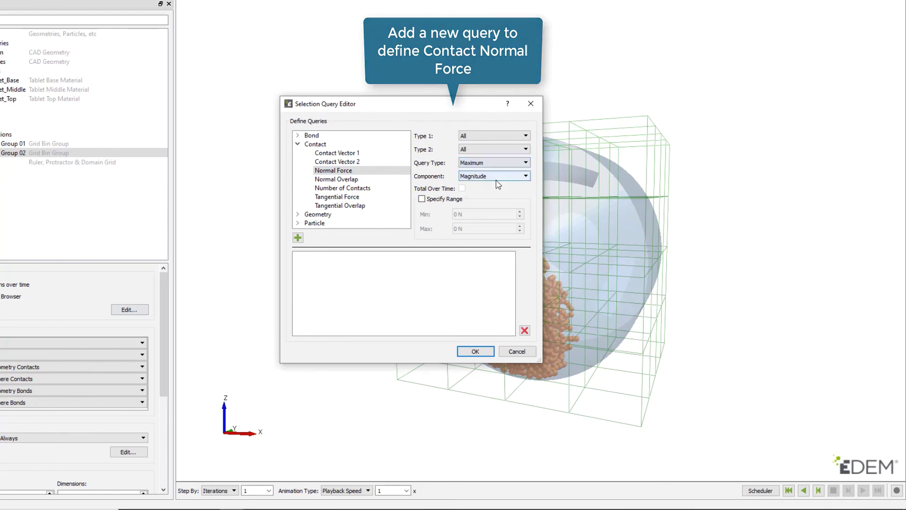
left_click(297, 237)
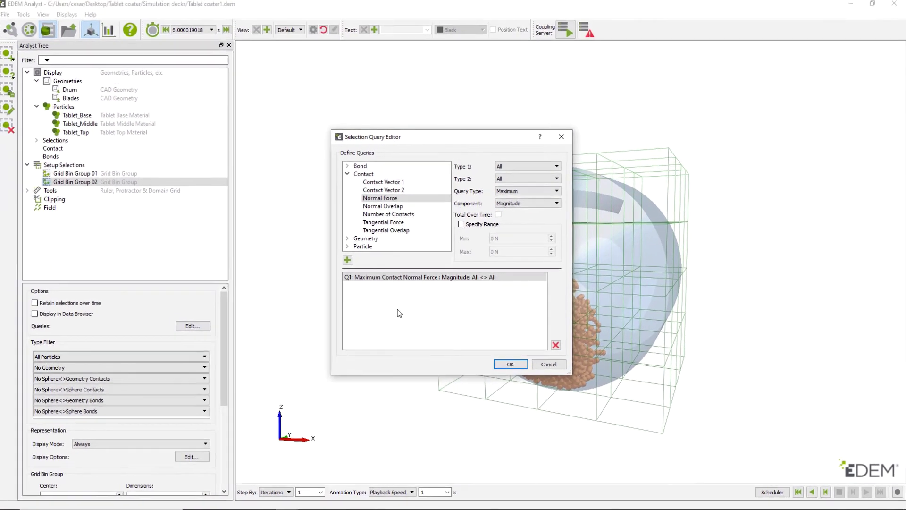
key("Return")
Colour the bins by the normal force query with manual minimum and maximum colour values
left_click(194, 457)
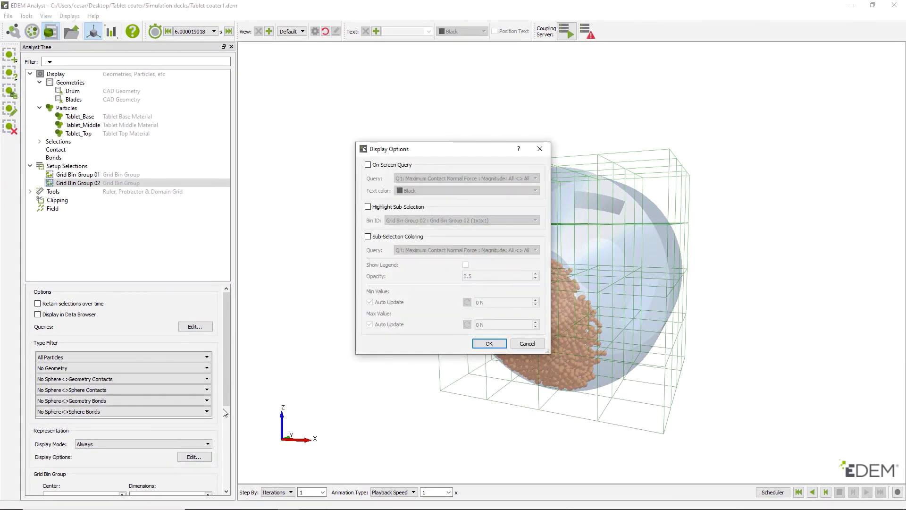
left_click(368, 237)
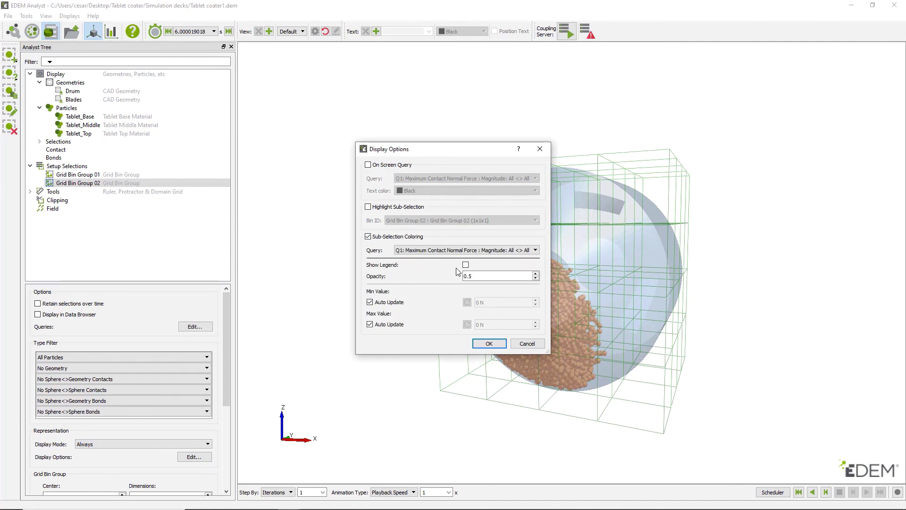
left_click(371, 302)
left_click(371, 324)
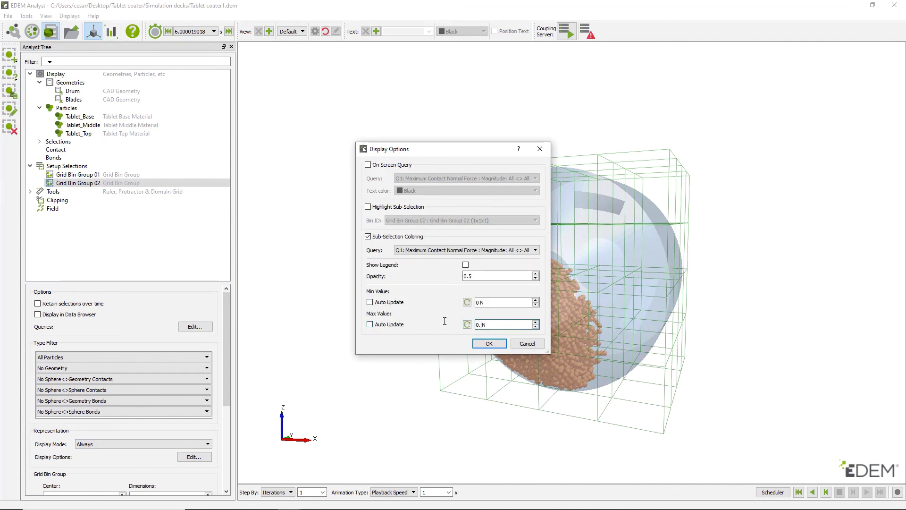
Filter bins on All Sphere<>Sphere Contacts and show only populated bins
left_click(488, 343)
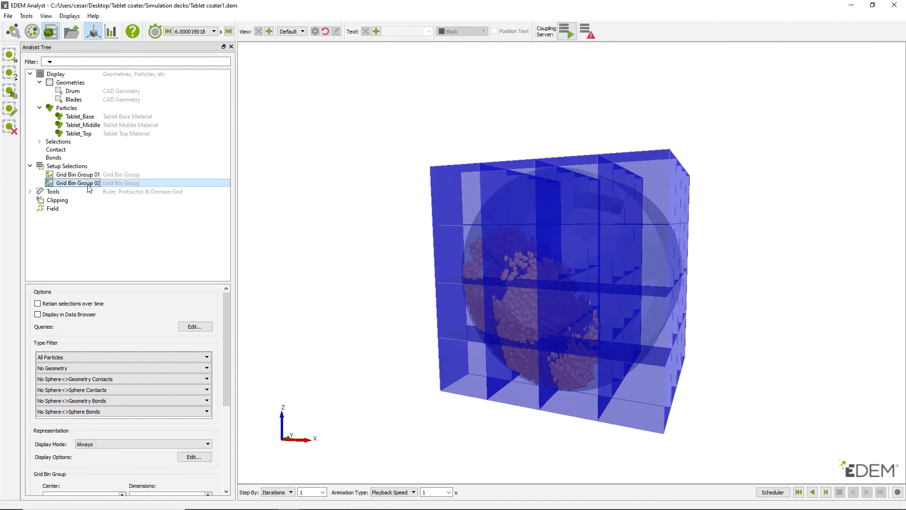
left_click(130, 389)
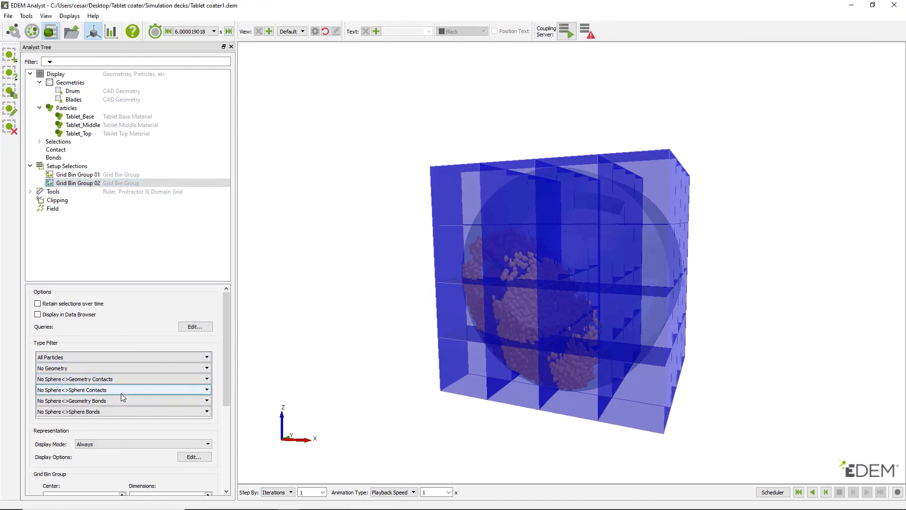
left_click(121, 400)
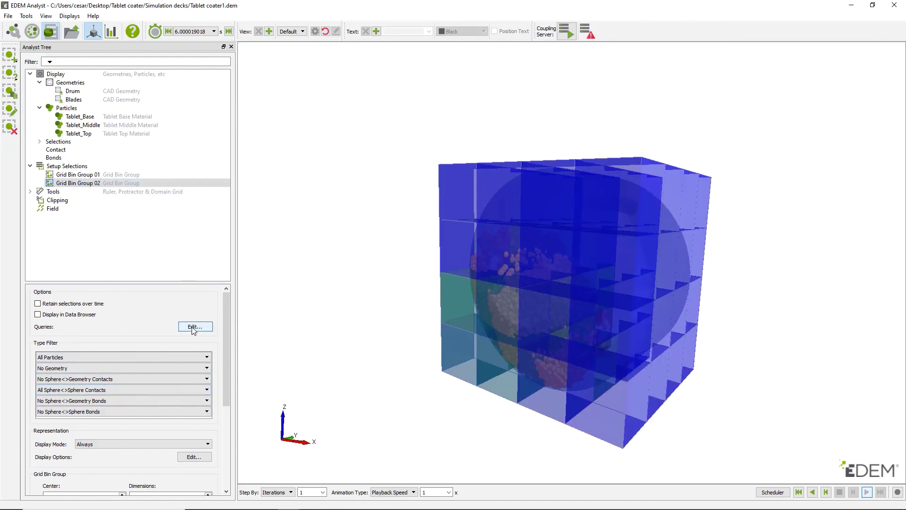
left_click(208, 443)
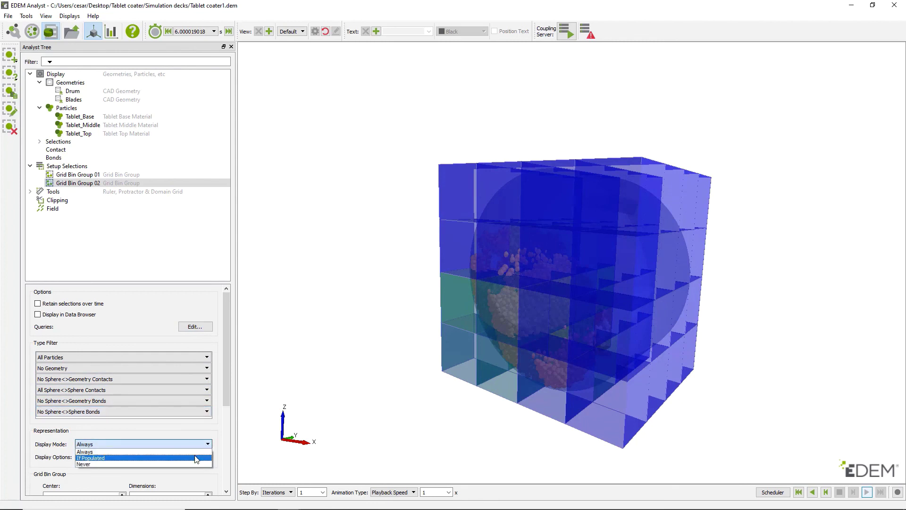
left_click(197, 457)
Rewind and replay the simulation from the start
left_click_drag(857, 338, 729, 297)
left_click(798, 493)
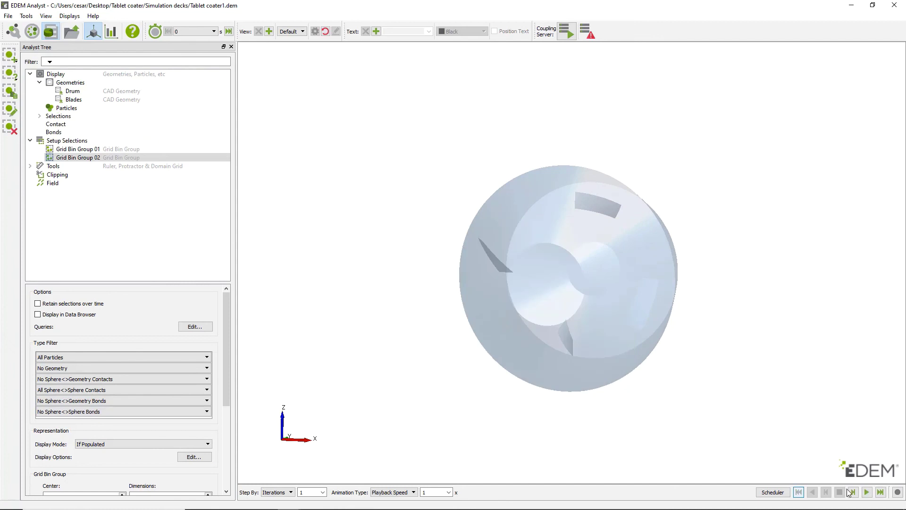
left_click(867, 493)
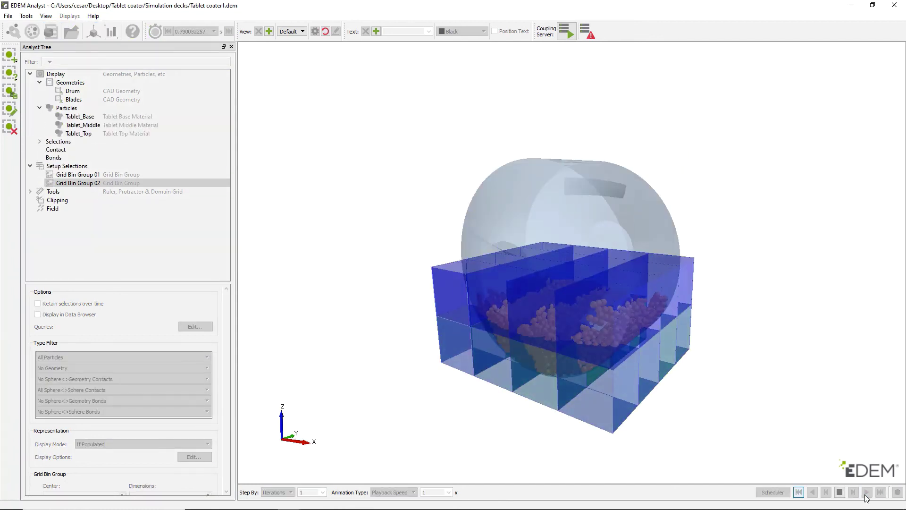